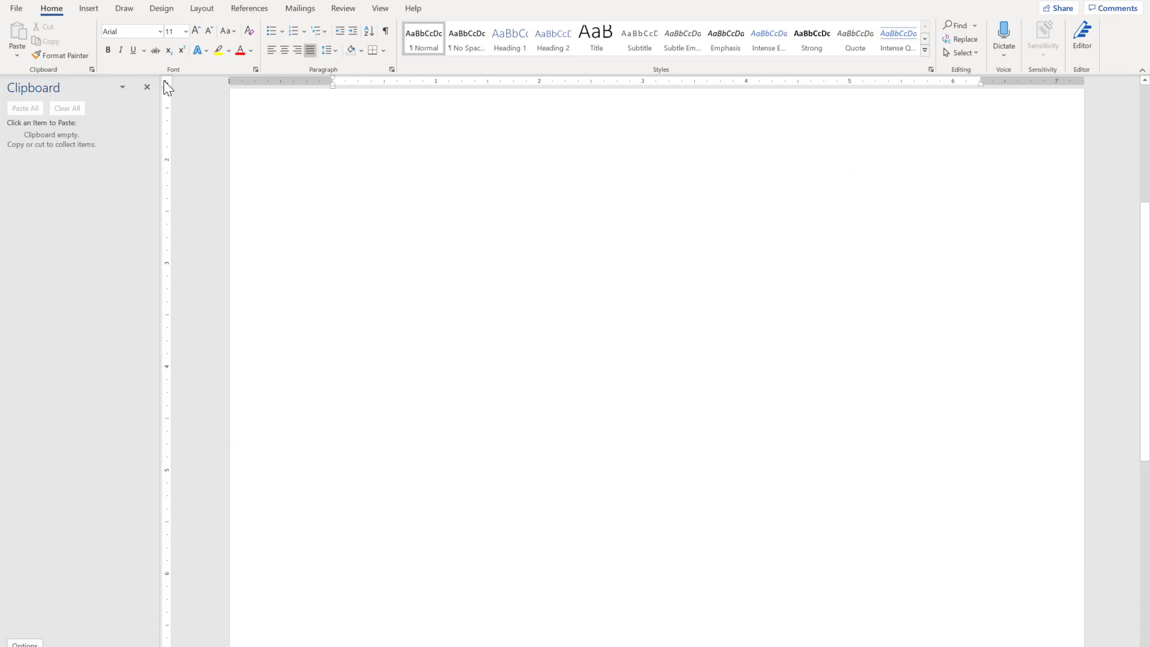
Look over the Insert and Home ribbon commands and the paste options list.
click(92, 10)
click(62, 12)
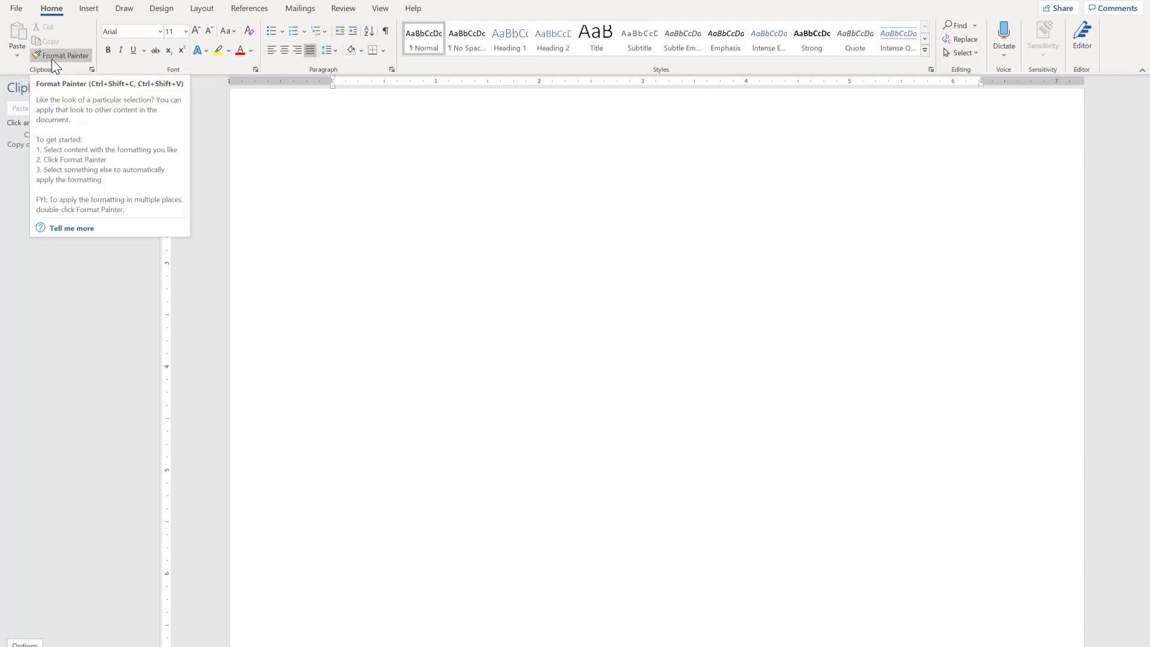
click(17, 56)
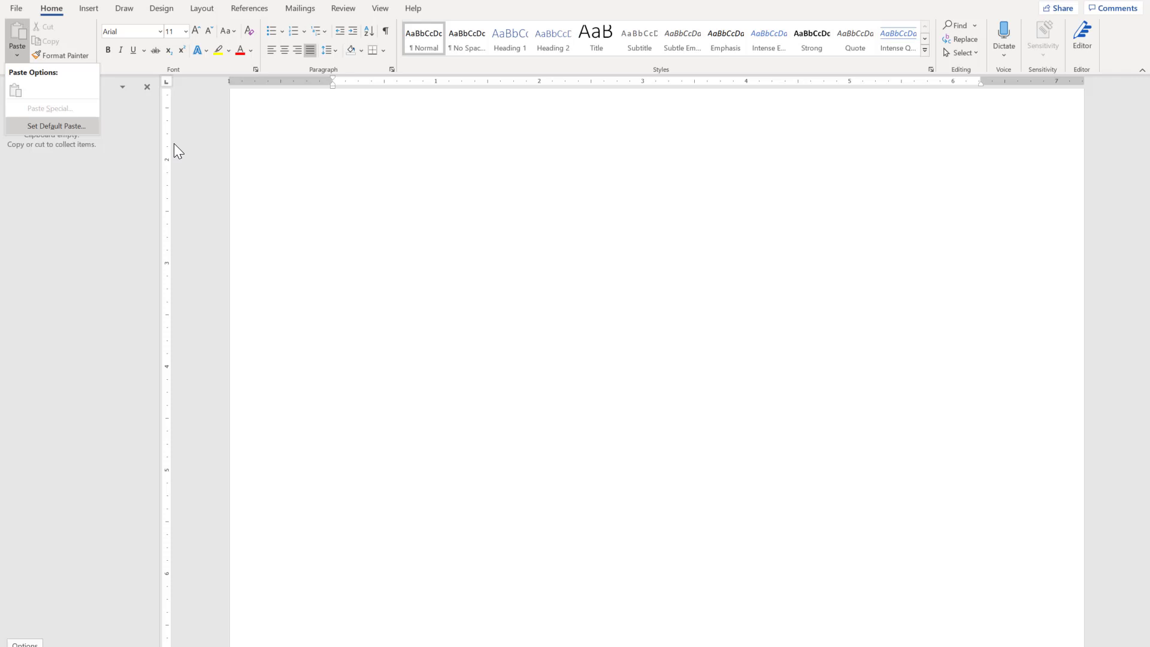
click(343, 177)
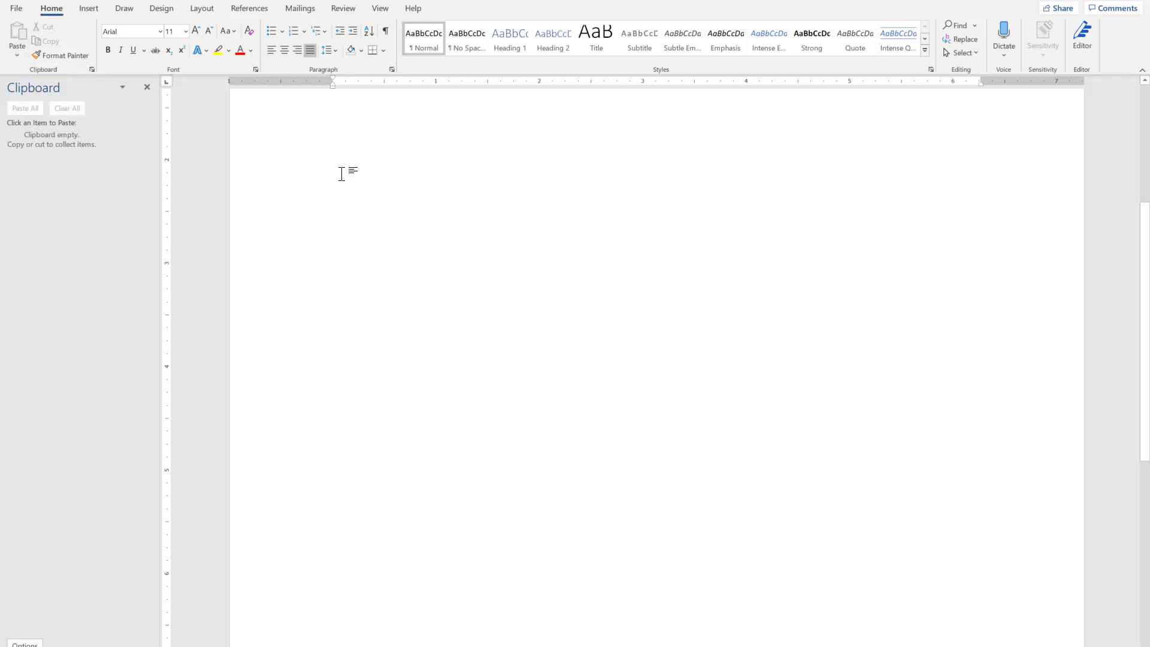
In Word Options > Advanced, leave same-document pasting at Keep Source Formatting and confirm.
click(18, 10)
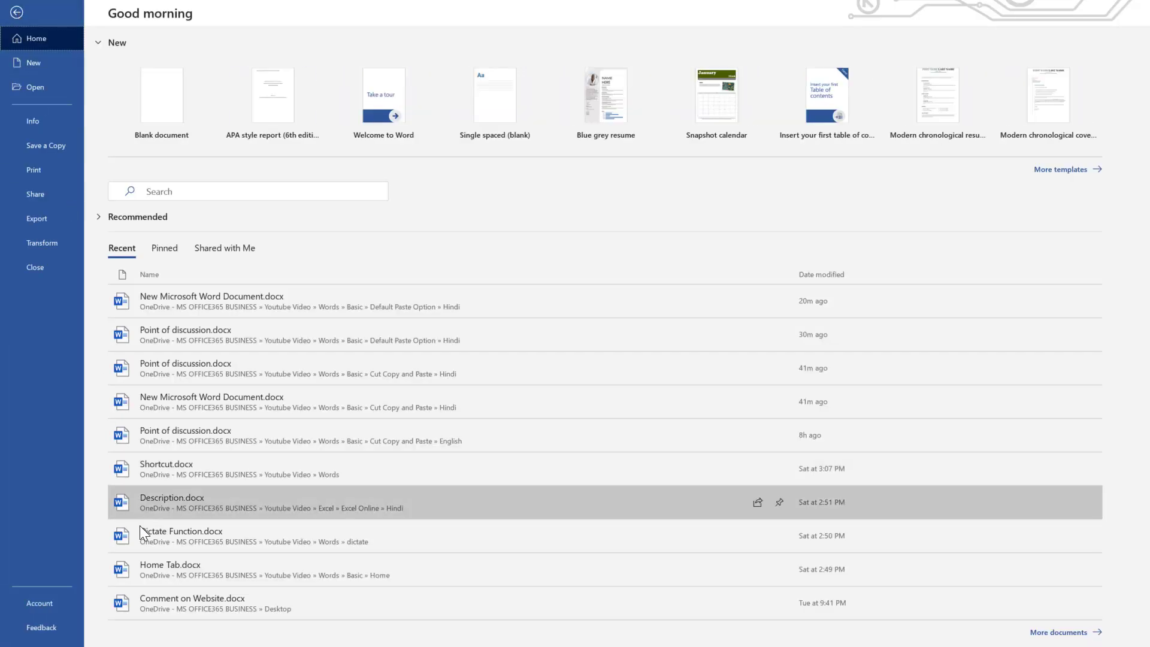
click(36, 644)
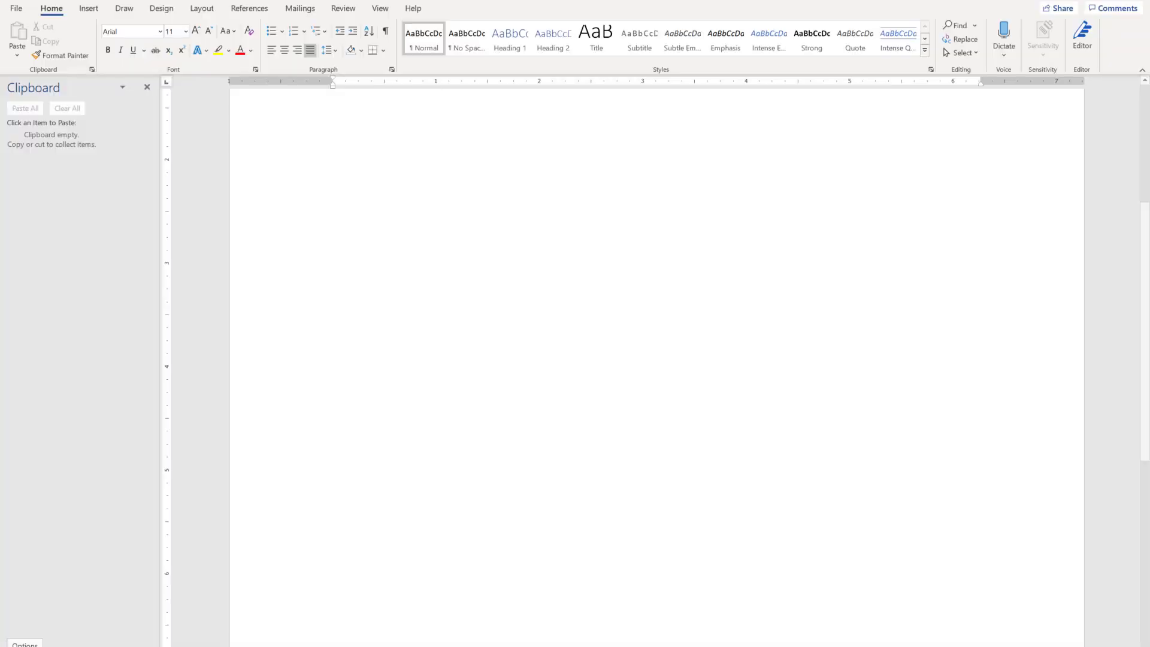
scroll(628, 353, down, 5)
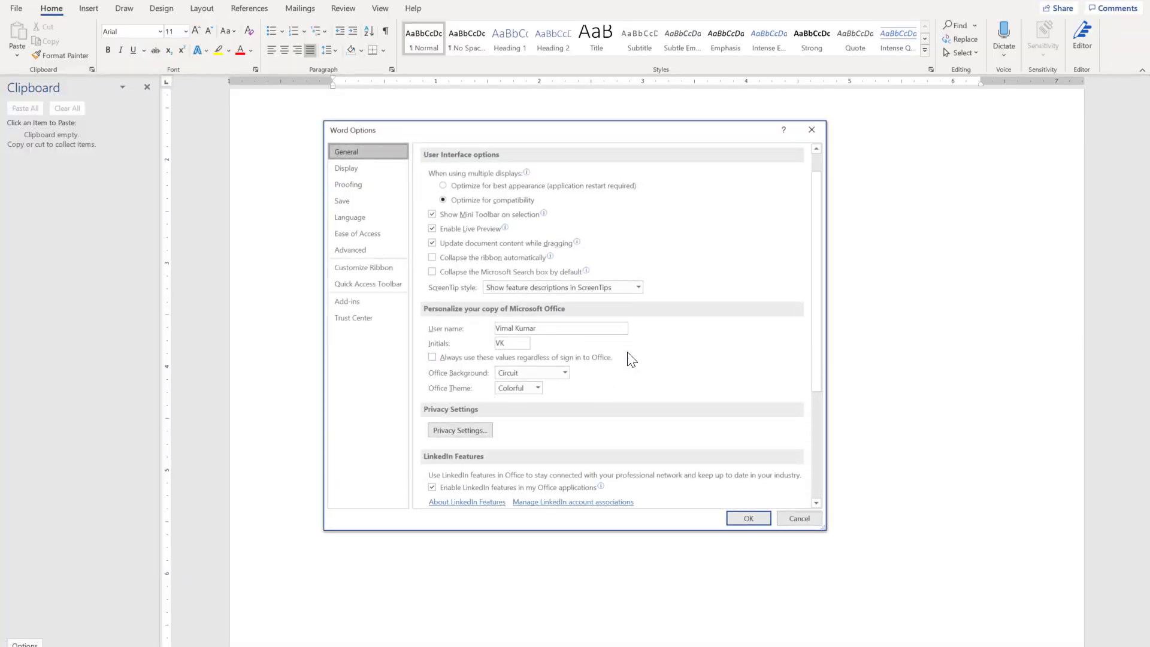
scroll(628, 353, up, 5)
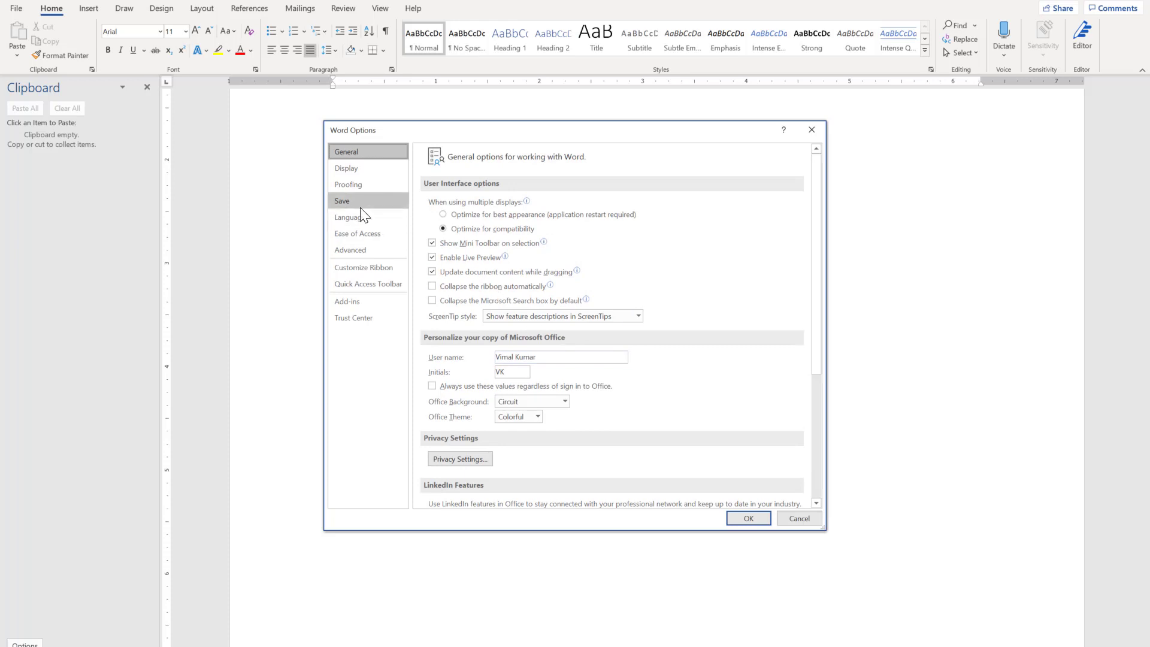
click(359, 249)
scroll(637, 325, down, 5)
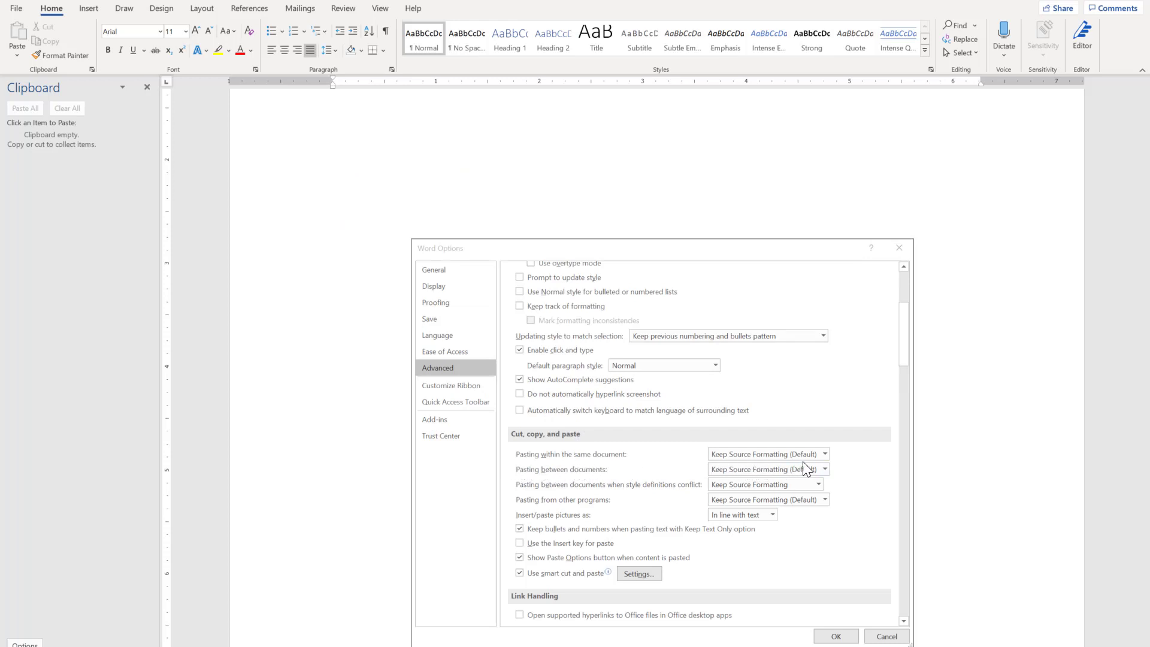
click(825, 455)
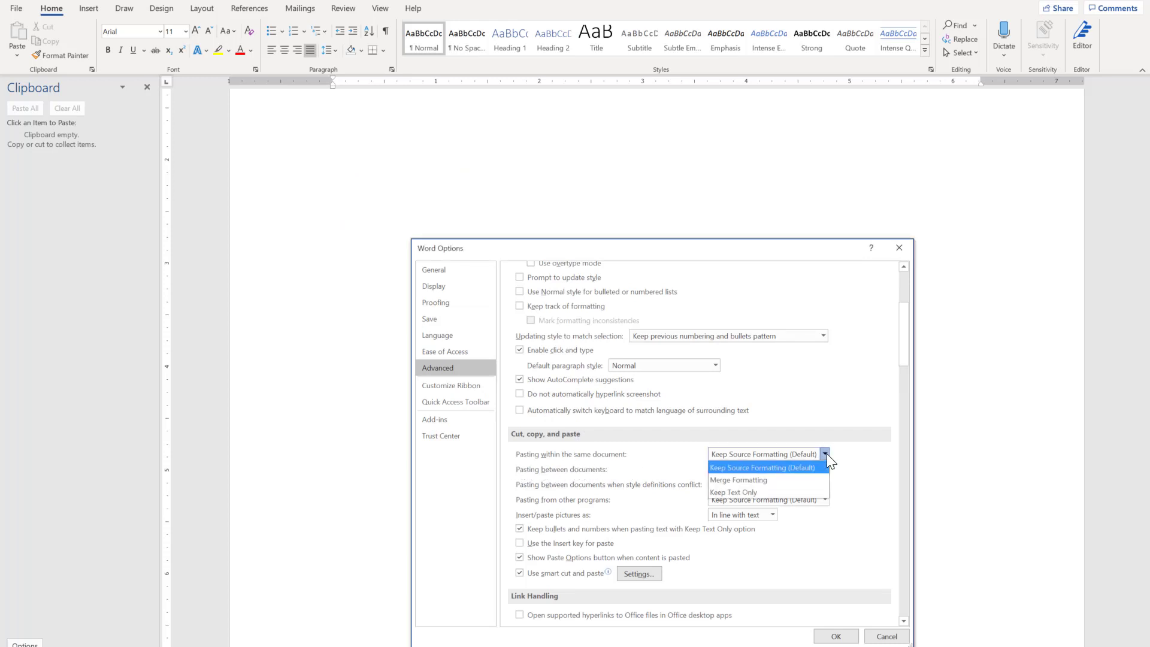
click(746, 468)
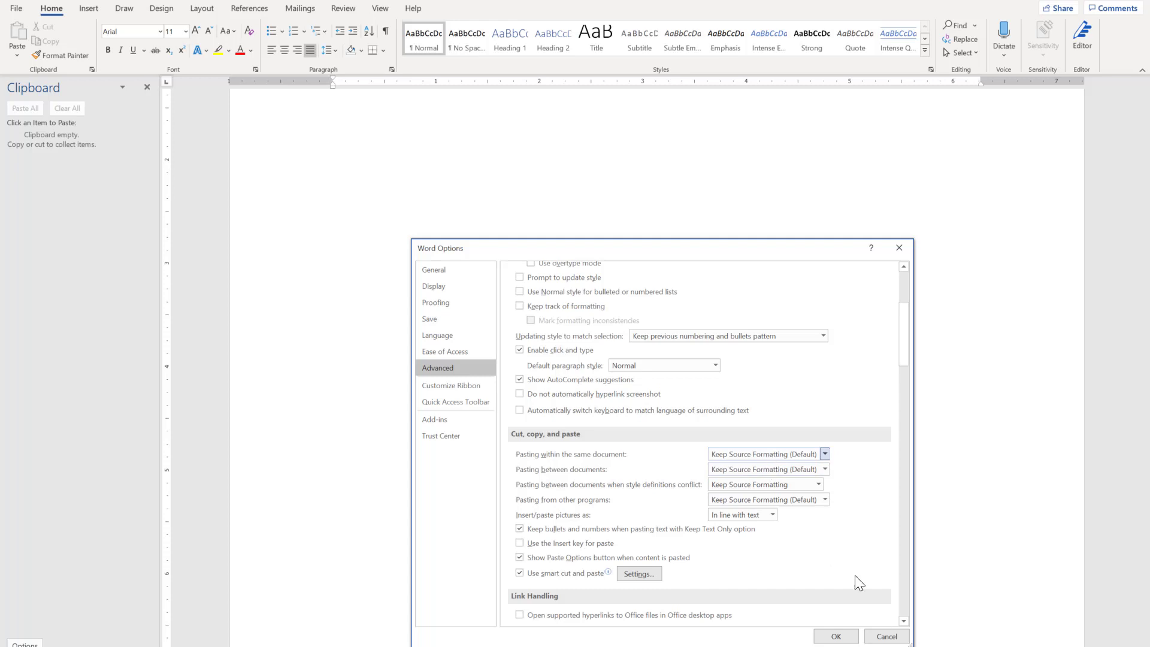
click(837, 636)
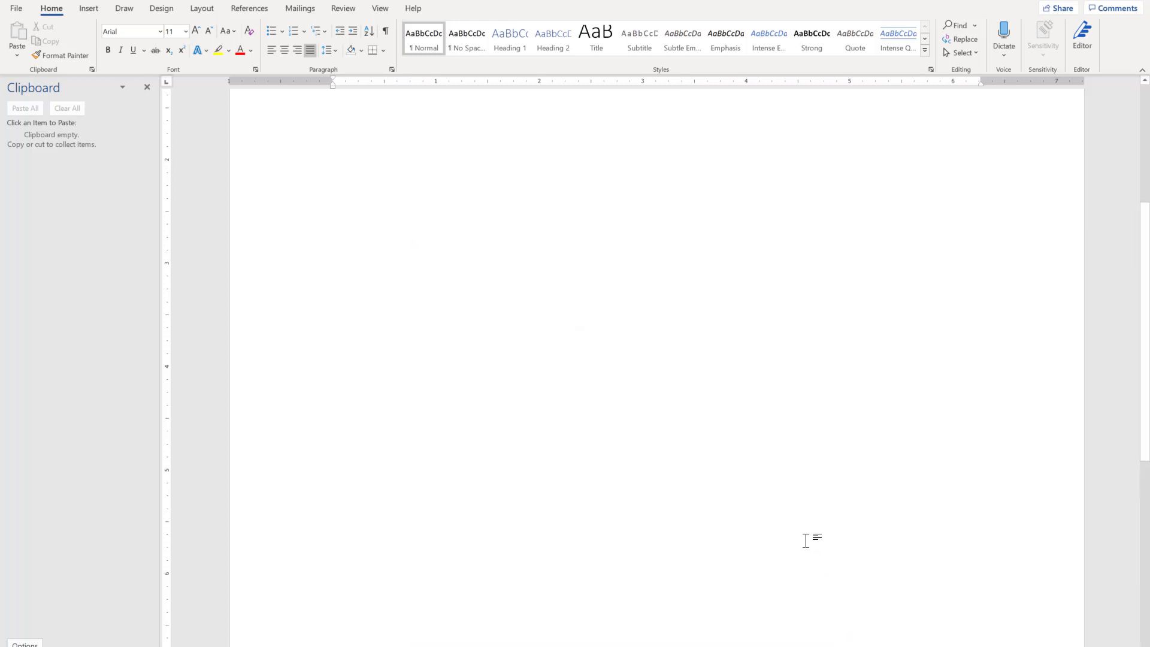
Paste the brown pelican paragraph, then select and copy it to the clipboard.
text(The brown pelican (Pelecanus occidentalis) is a bird of the pelican family, Pelecanidae, one of three species found in the Americas and one of two that feed by diving into water. This photograph shows a juvenile brown pelican gliding over the Pacific Ocean at Bodega Head, California.)
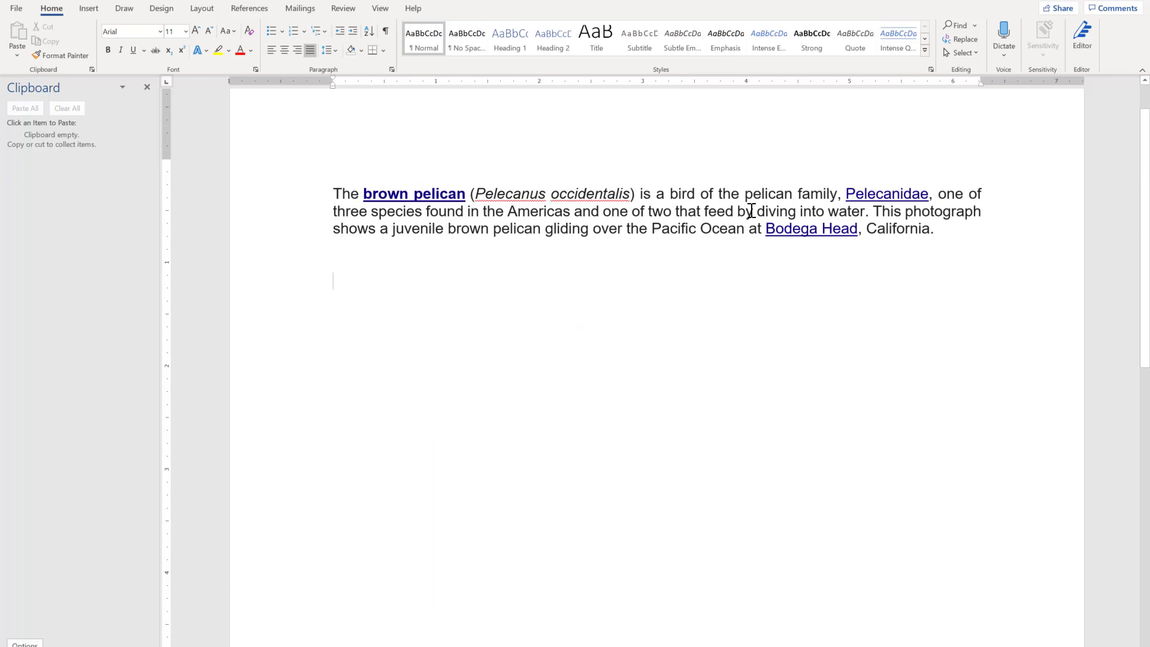
drag(934, 231, 300, 195)
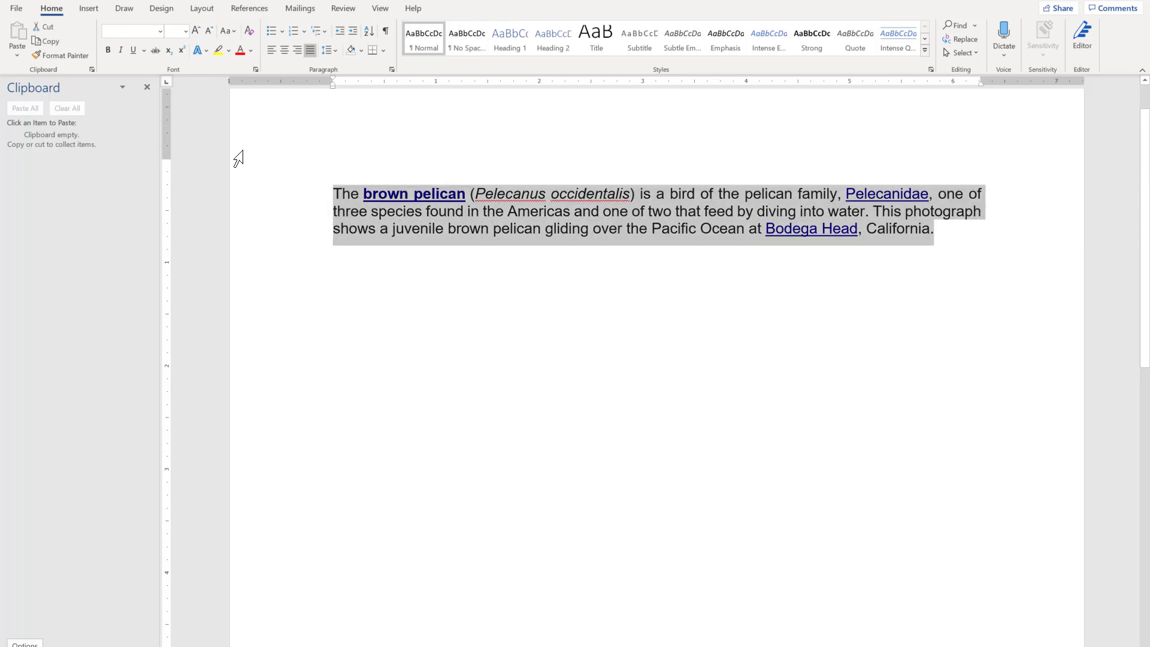
key(ctrl+c)
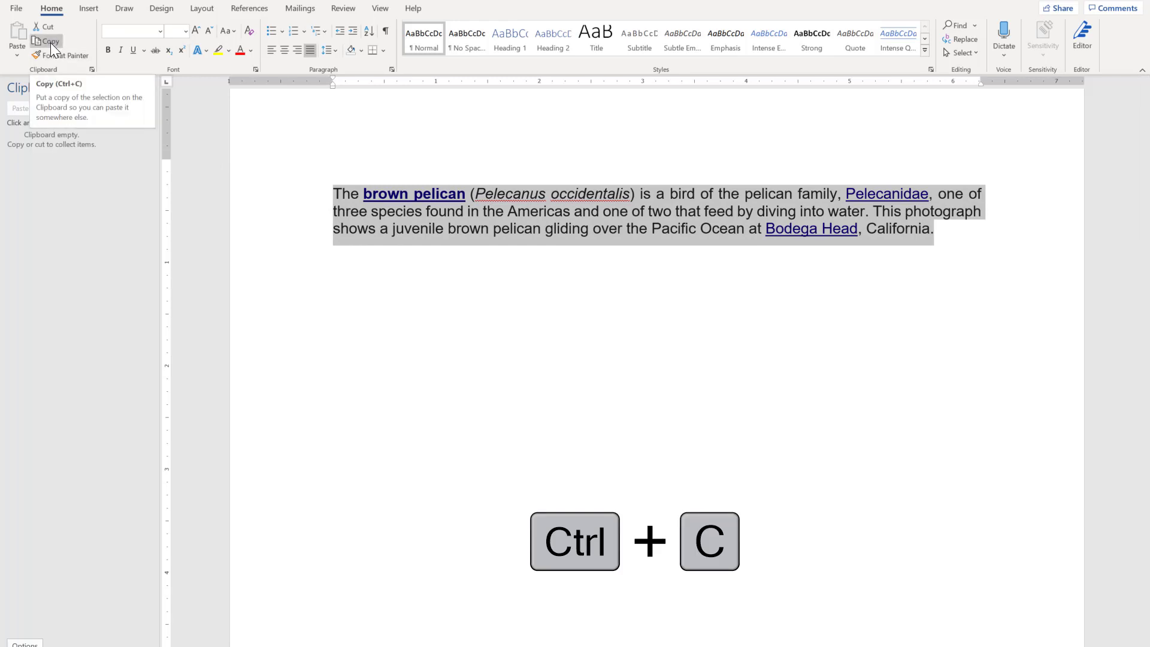
click(51, 42)
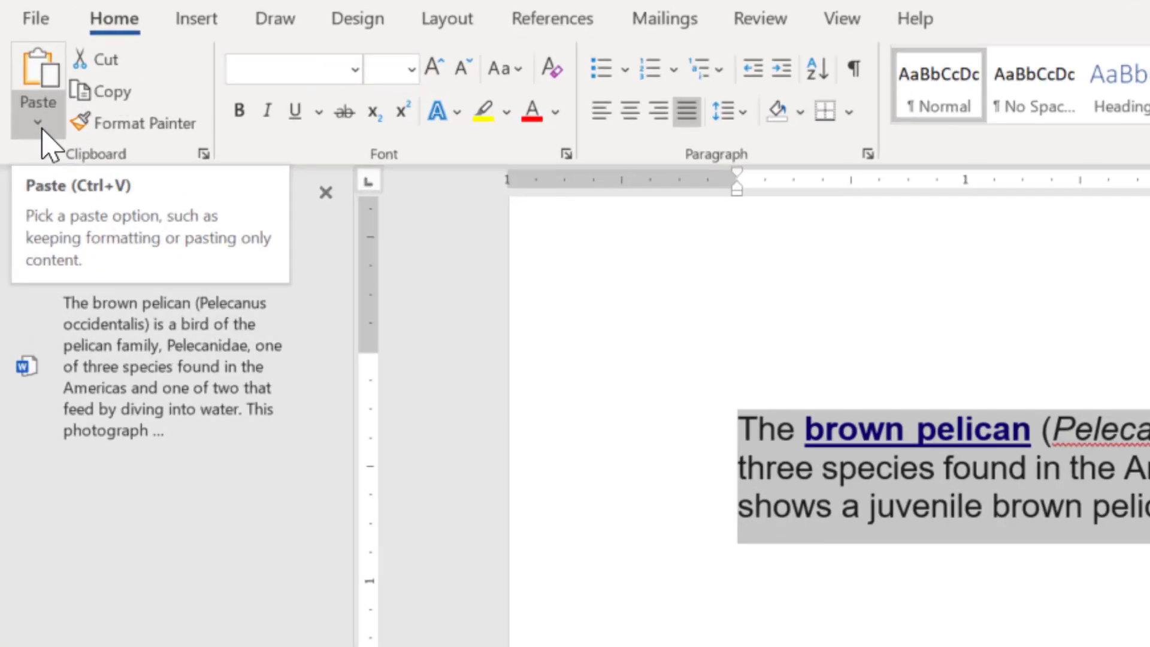
click(19, 58)
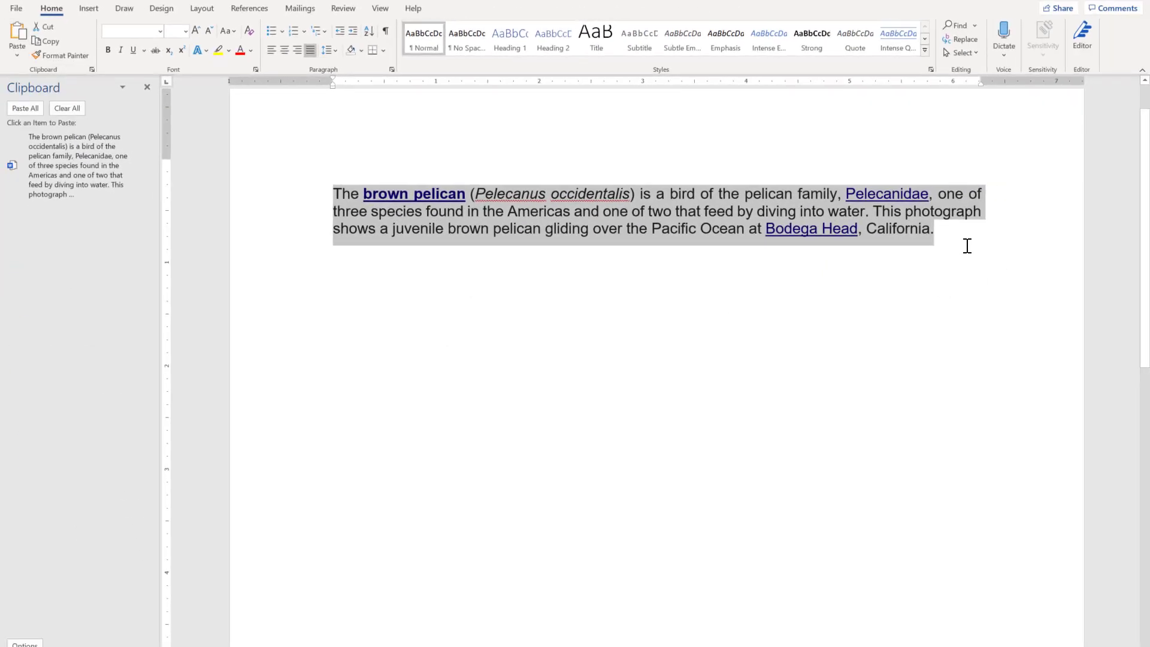
Paste a second pelican copy on a new line after 'California.' with blank lines between.
click(963, 234)
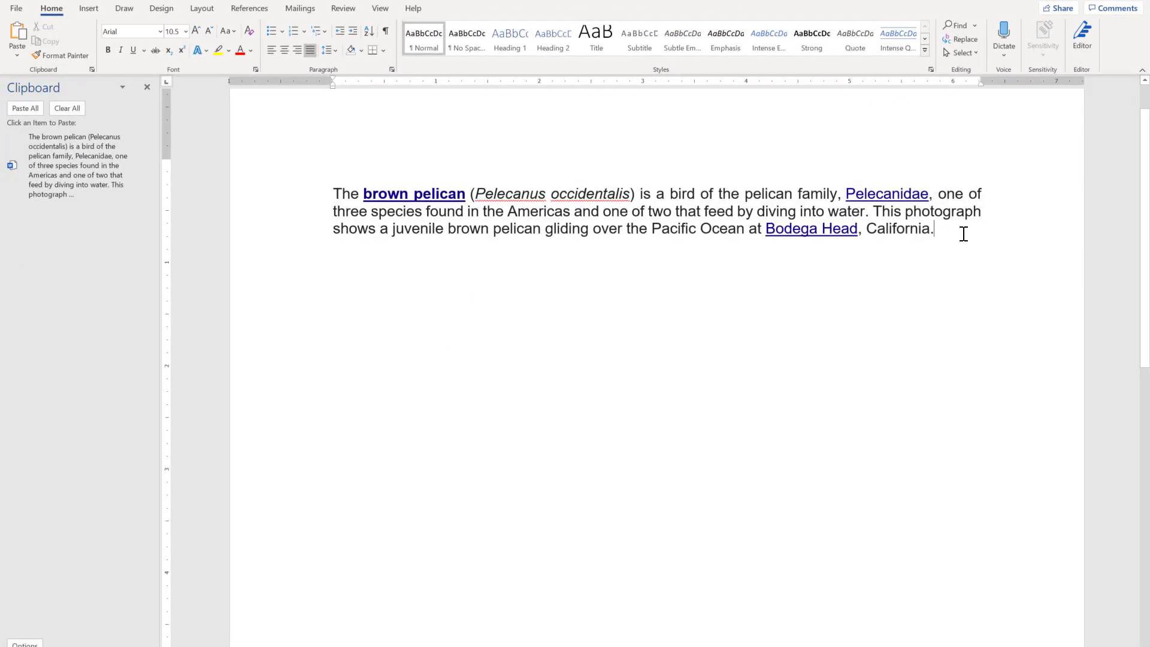
key(Return)
key(Return)
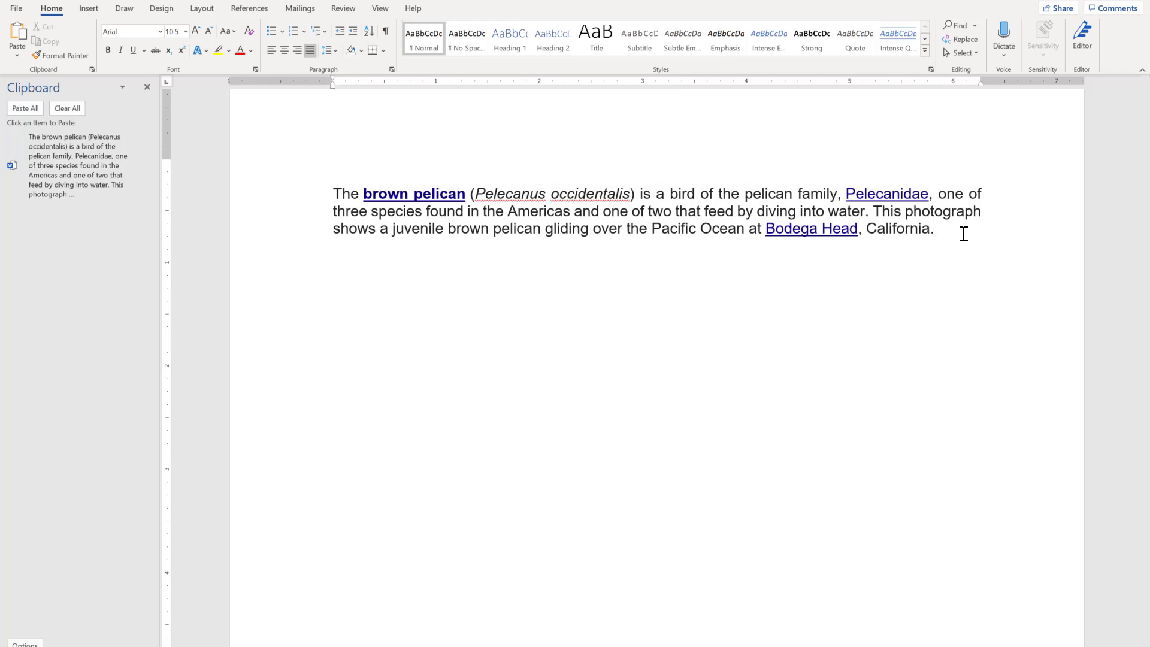
key(ctrl+v)
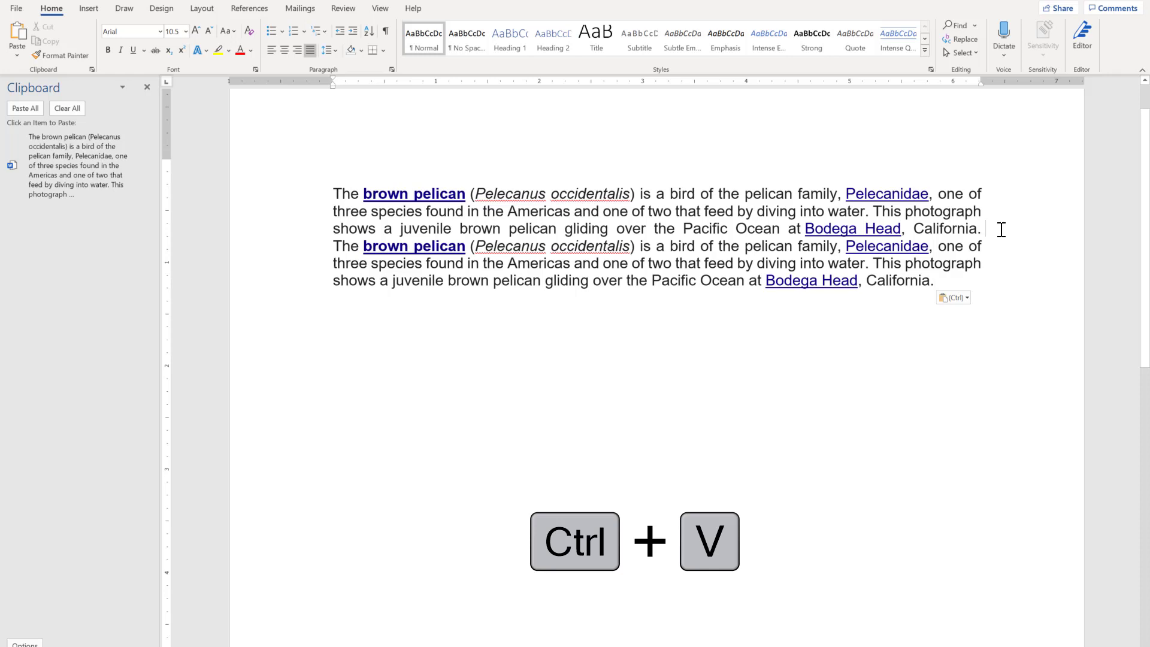
key(Return)
key(Return)
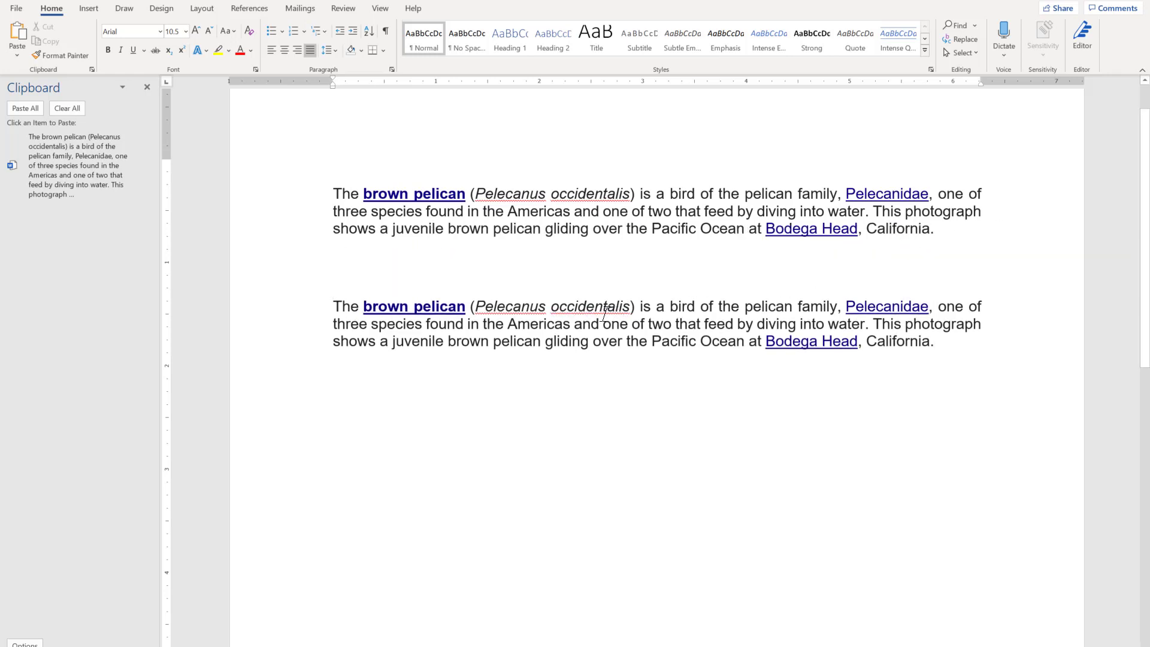
click(17, 56)
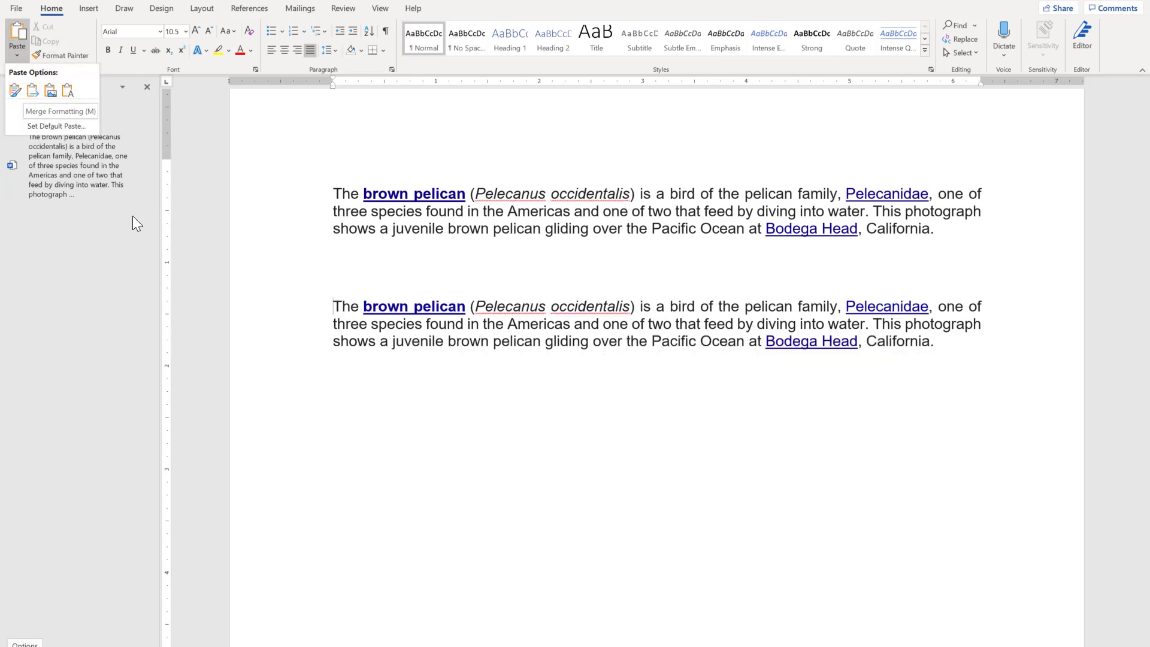
key(Escape)
click(24, 60)
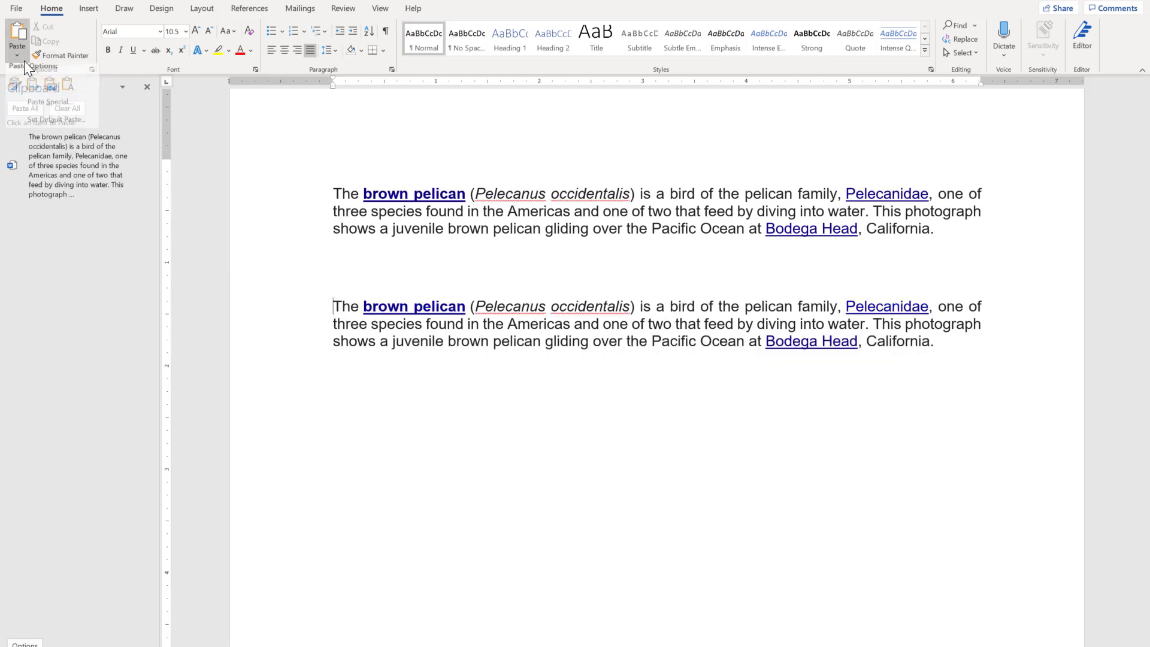
click(63, 130)
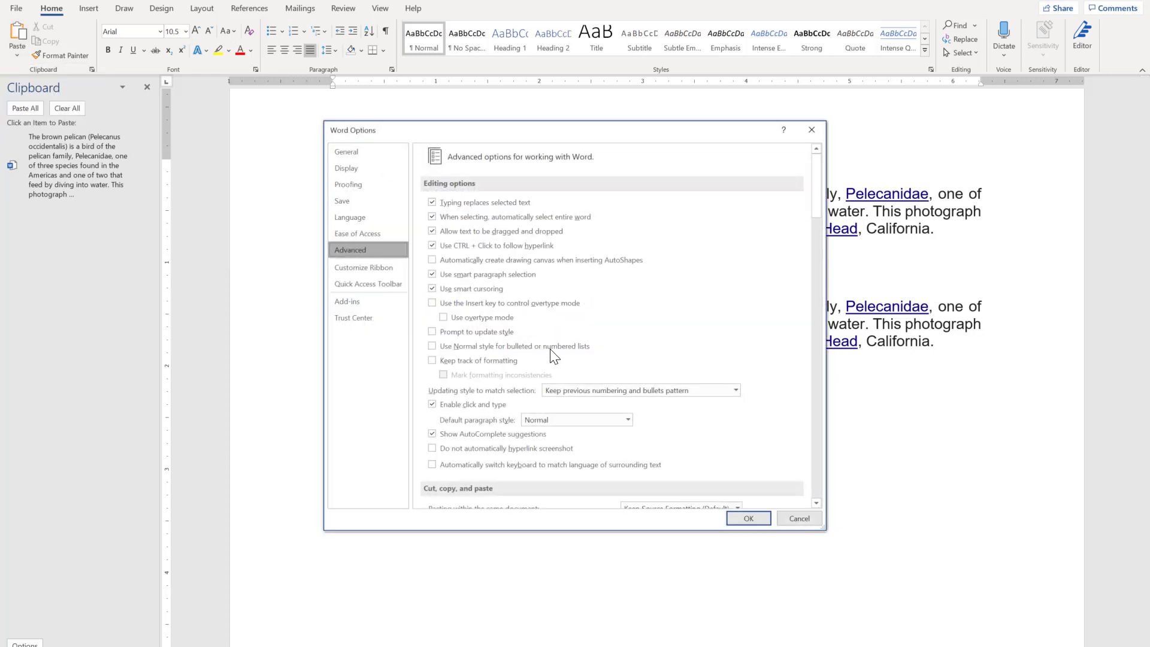
scroll(554, 356, down, 3)
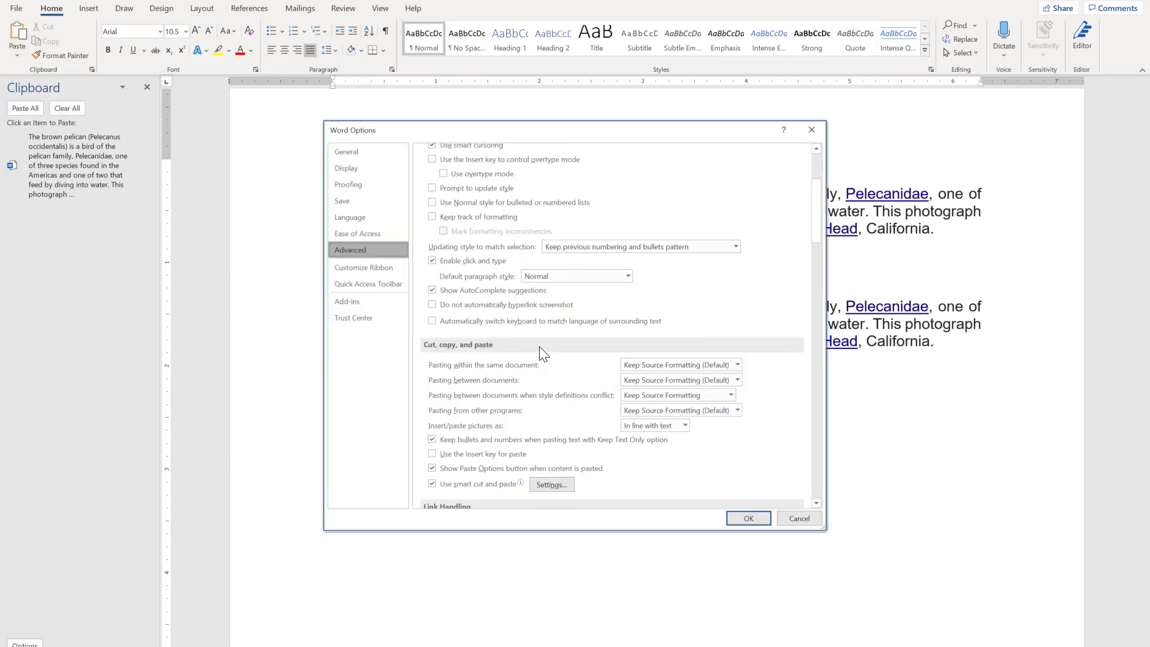
click(738, 366)
click(695, 391)
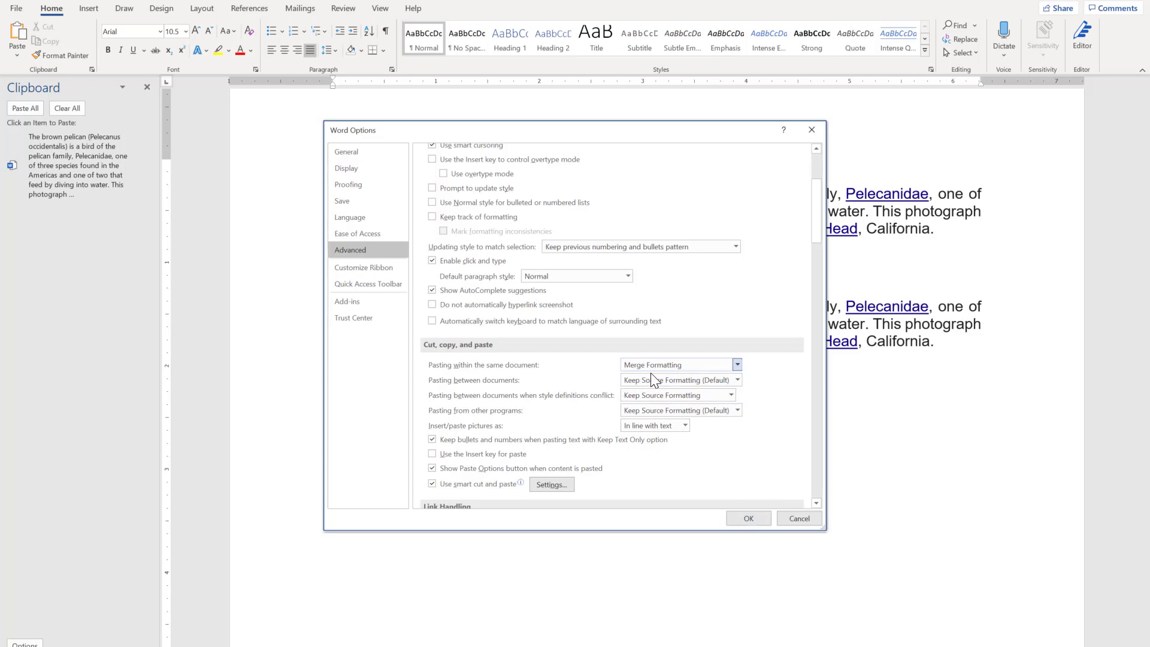
click(748, 519)
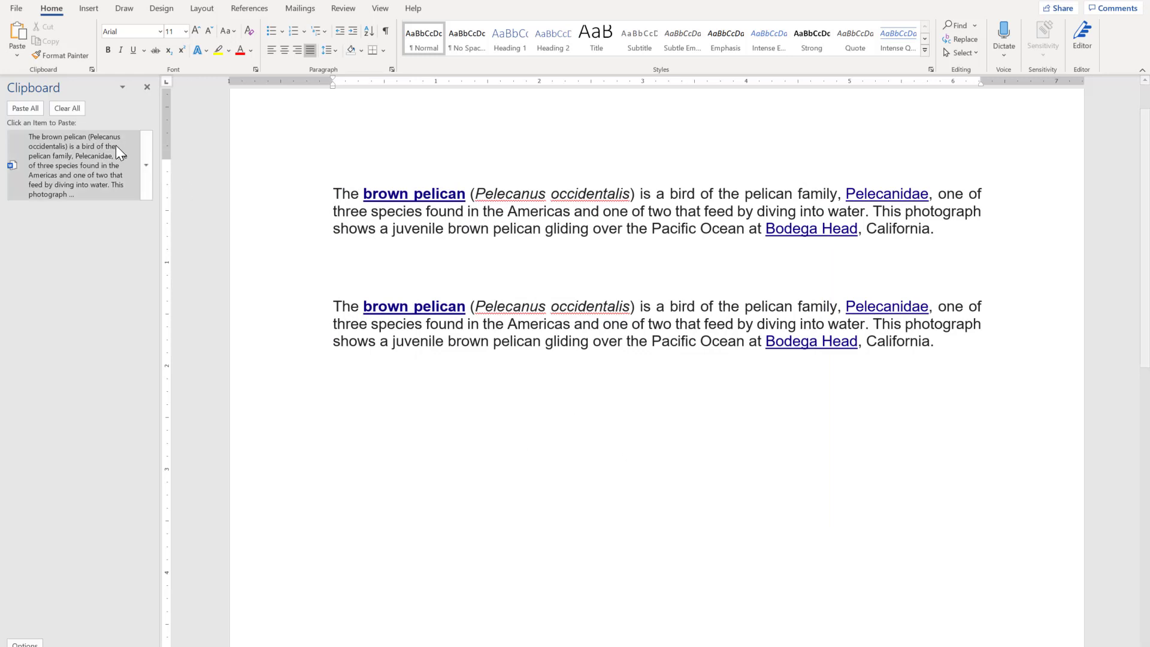
Paste a third pelican paragraph on the empty line below the second copy.
click(367, 420)
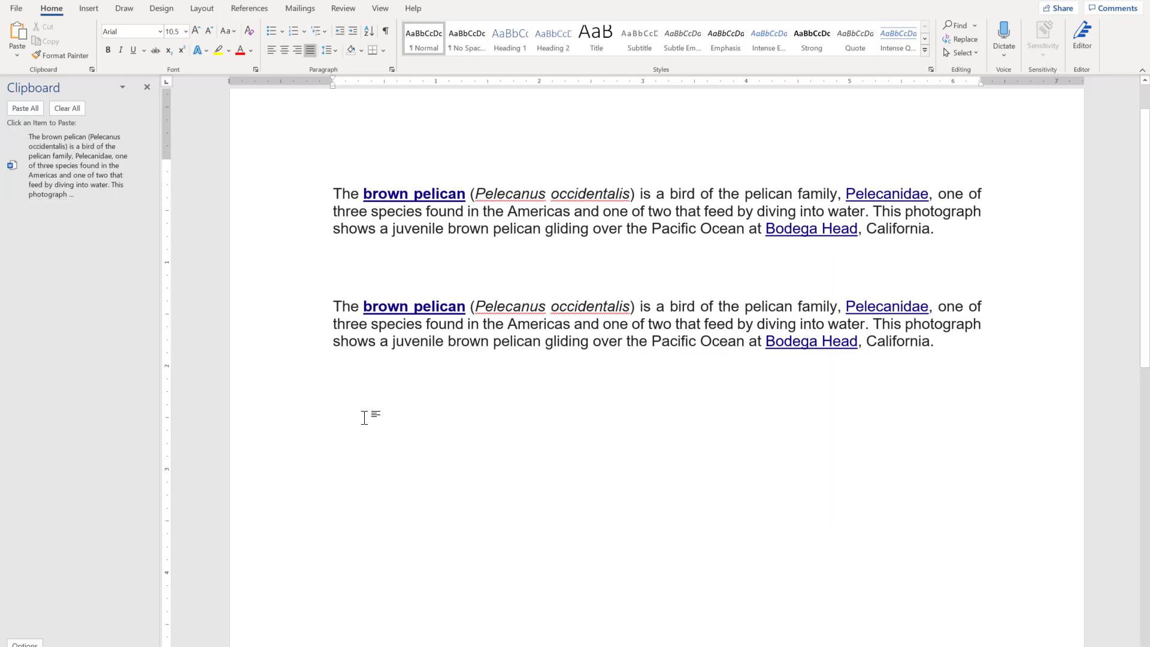
click(18, 32)
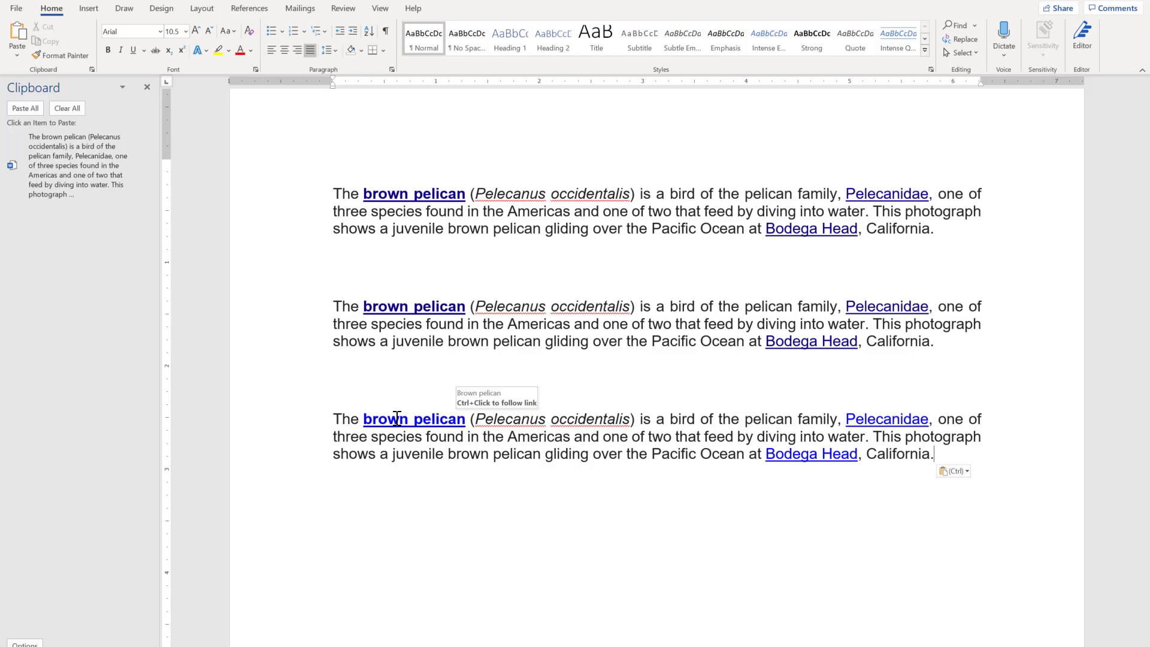
Under Set Default Paste, change 'Pasting within the same document' to Keep Text Only.
click(17, 55)
click(45, 126)
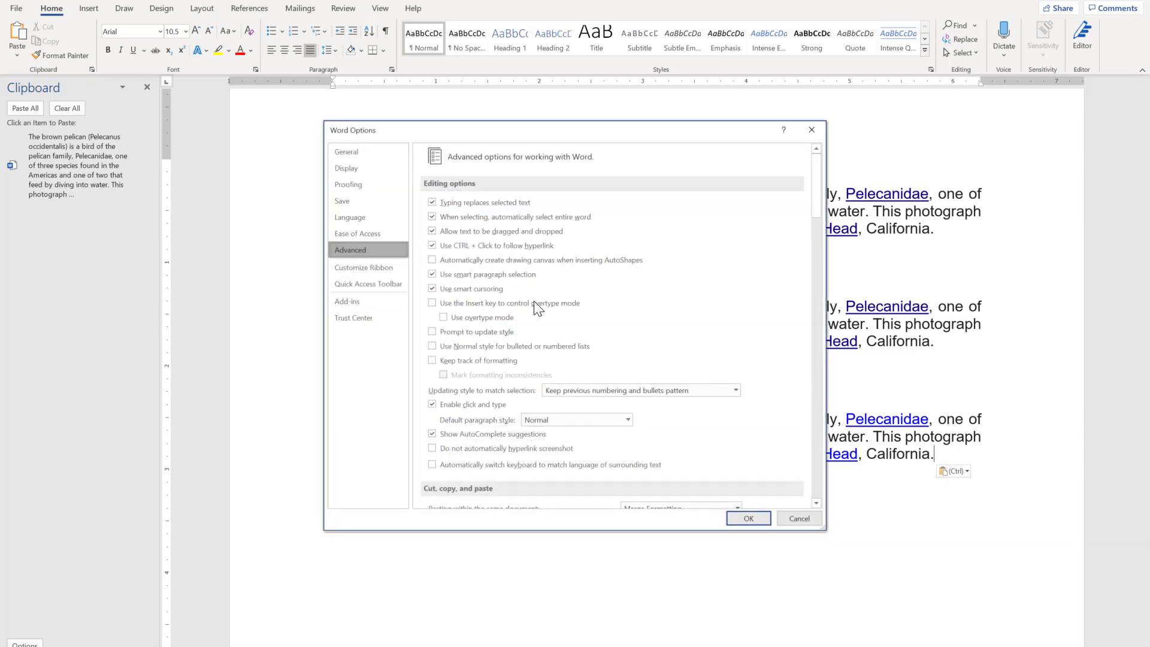
scroll(619, 362, down, 1)
click(680, 364)
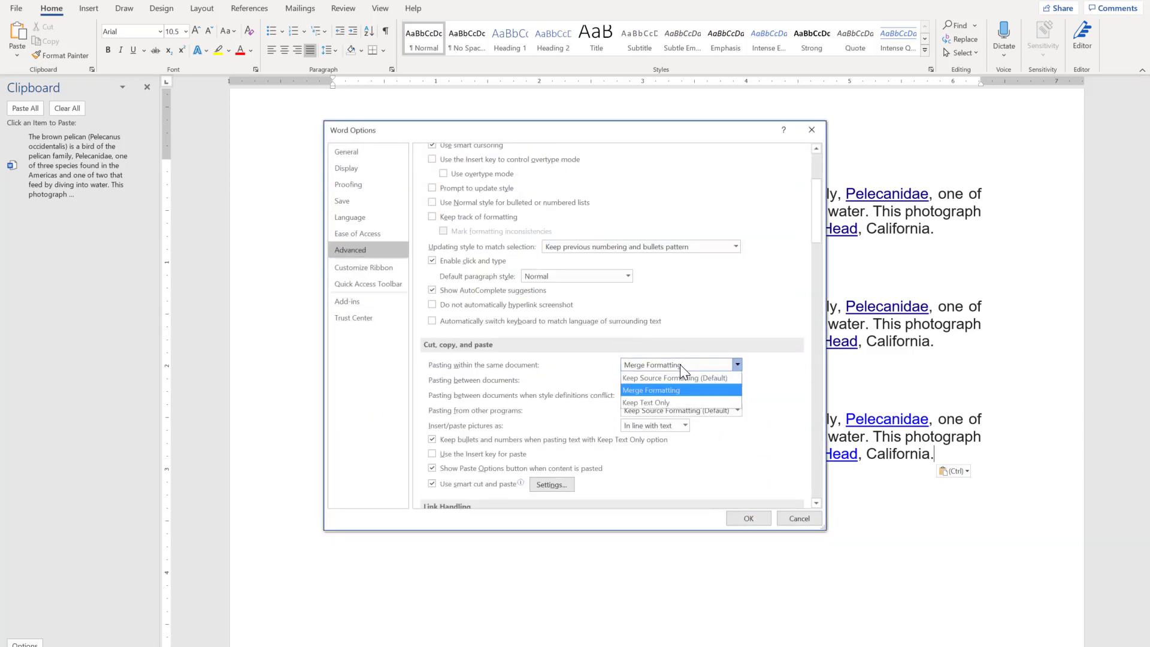
click(670, 404)
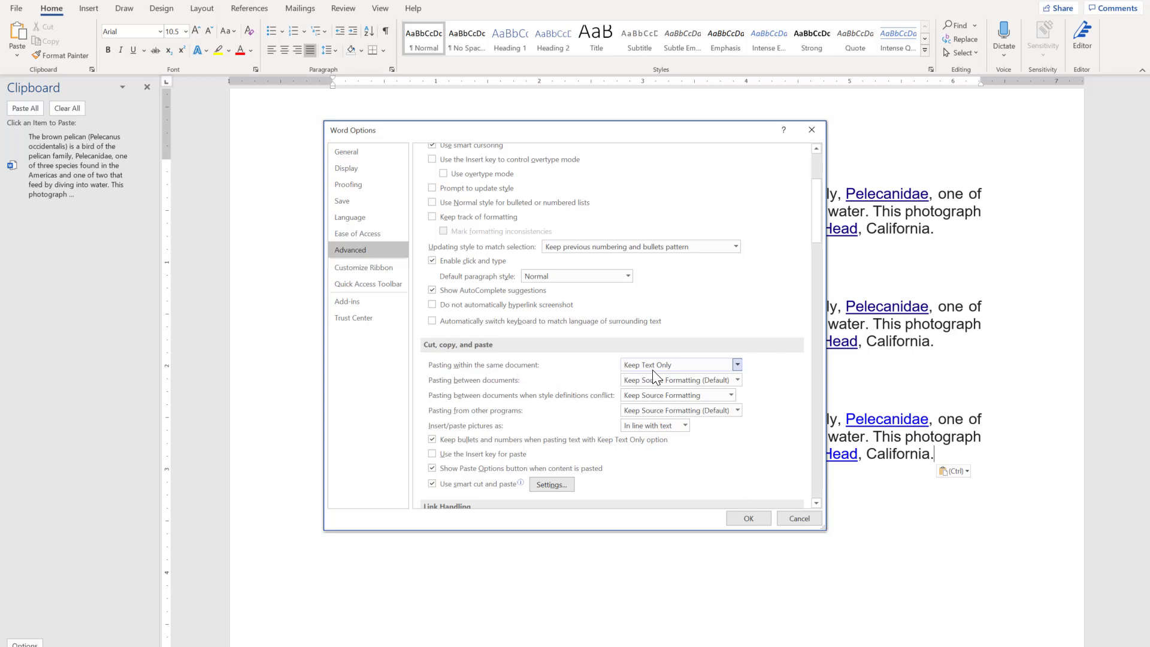
click(749, 519)
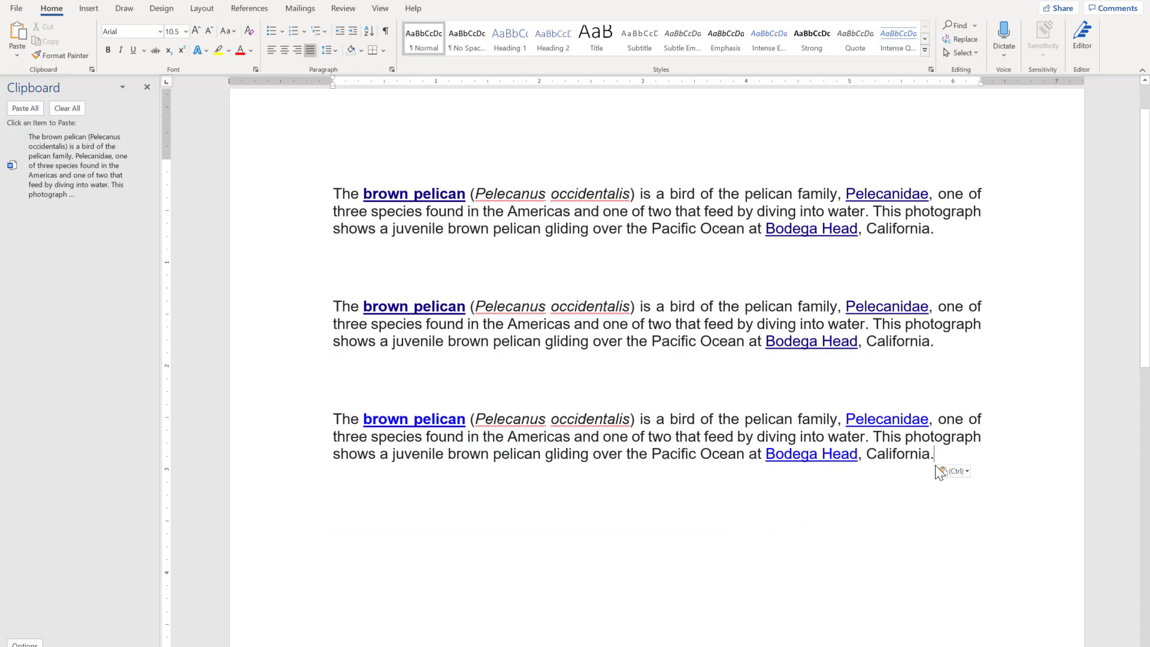
Paste a text-only pelican copy, then another copy with Keep Source Formatting on a new line.
key(Return)
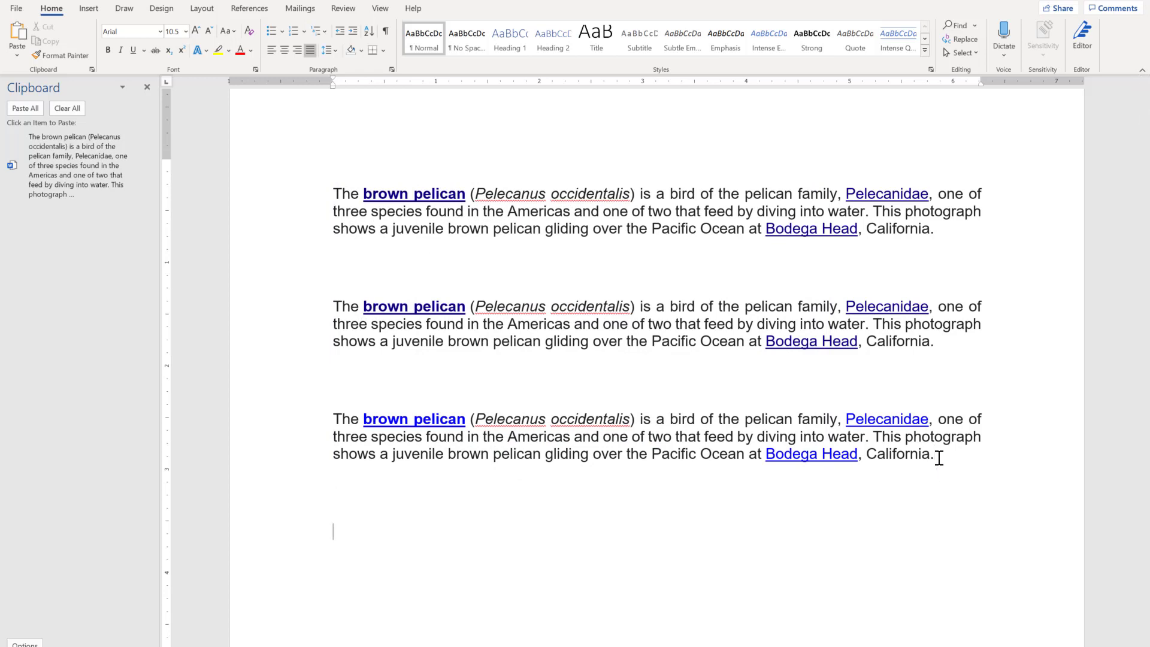
text(The brown pelican (Pelecanus occidentalis) is a bird of the pelican family, Pelecanidae, one of three species found in the Americas and one of two that feed by diving into water. This photograph shows a juvenile brown pelican gliding over the Pacific Ocean at Bodega Head, California.)
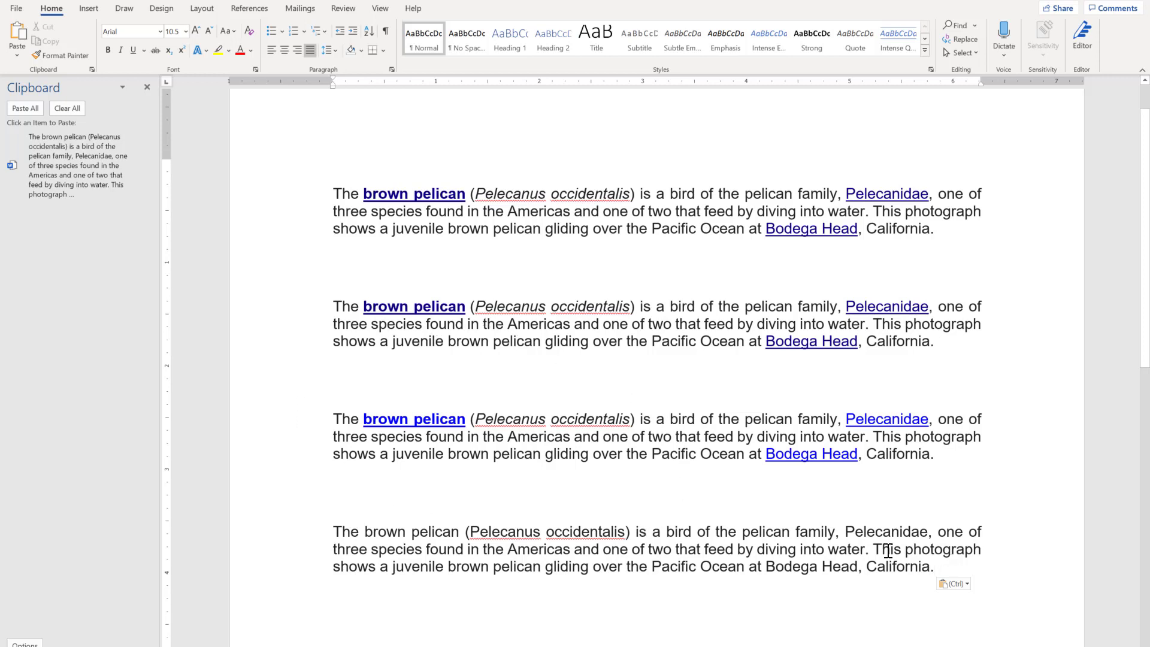
key(Return)
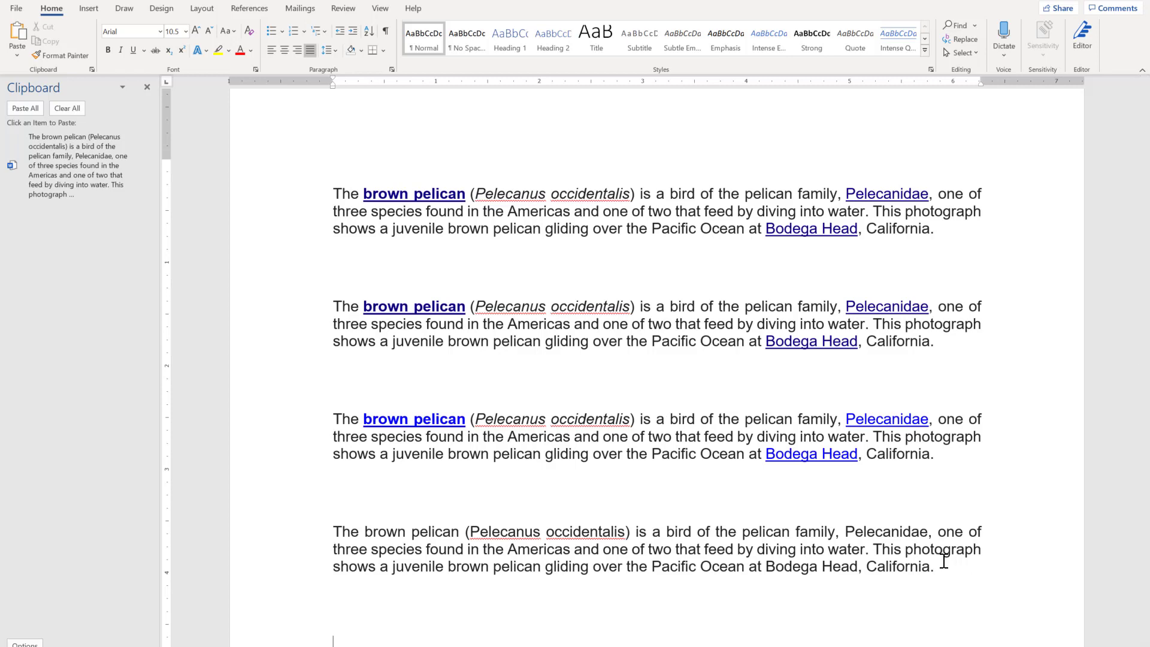
scroll(945, 561, down, 3)
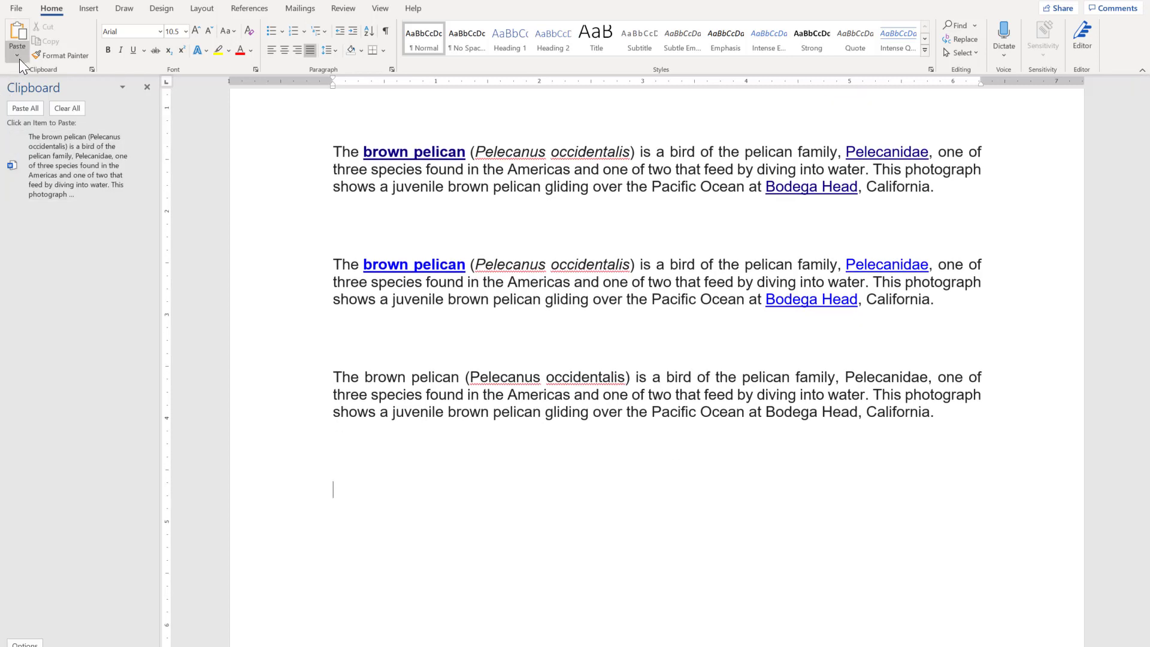
click(19, 59)
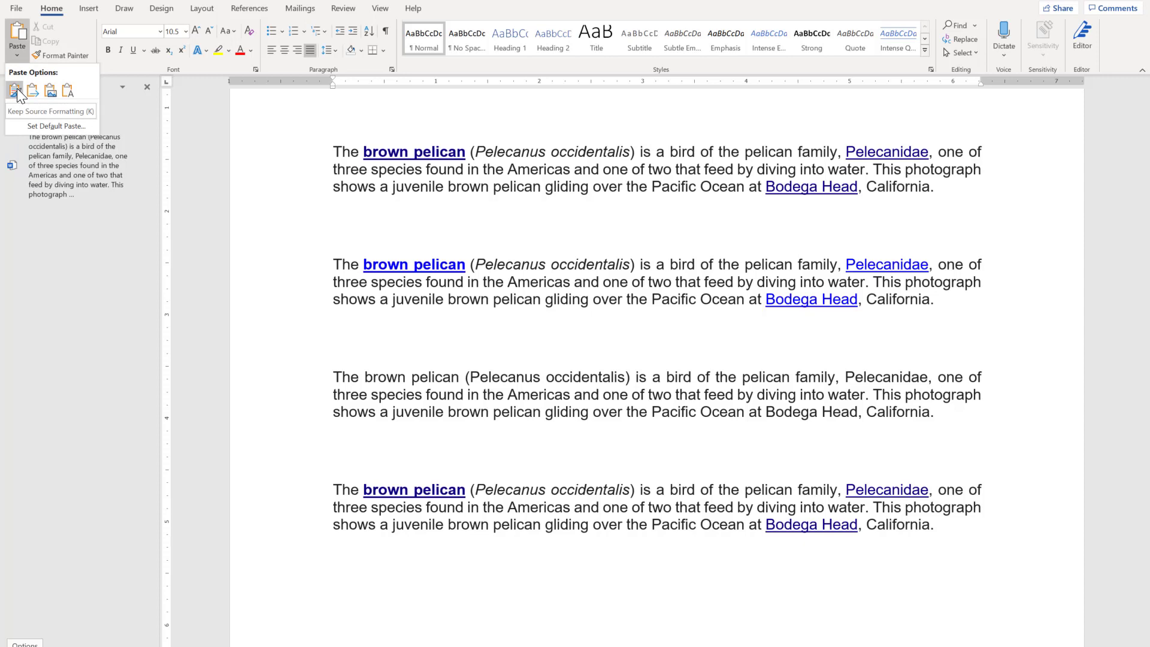
click(17, 88)
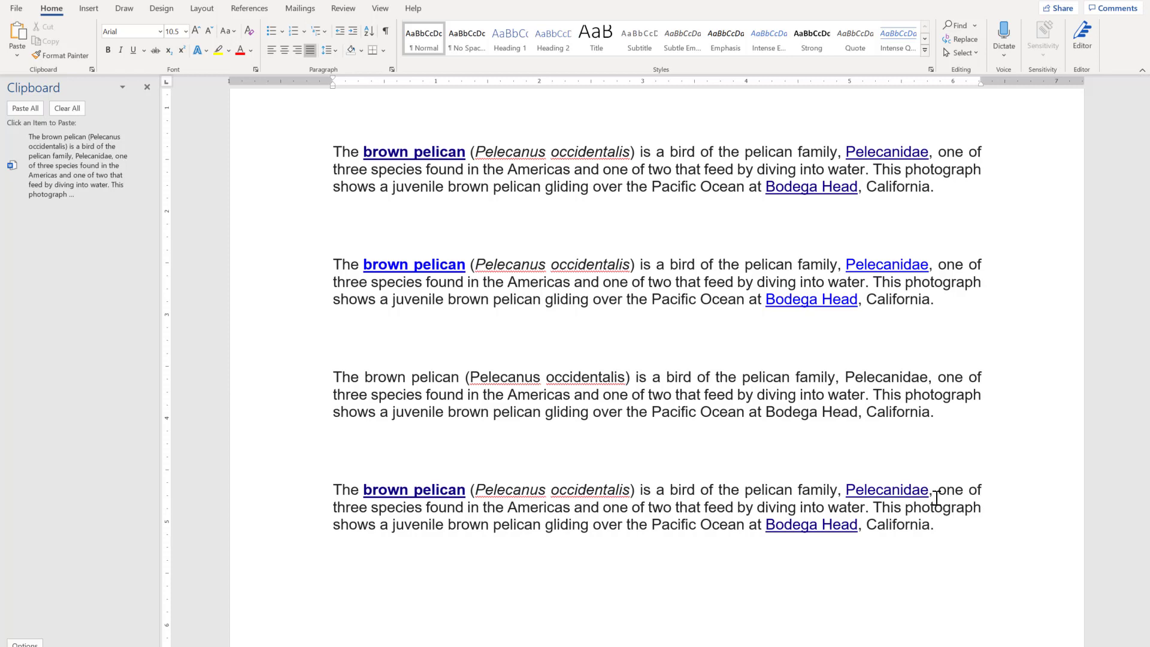
Paste a Merge Formatting copy, then a Keep Text Only copy on a new line.
click(19, 57)
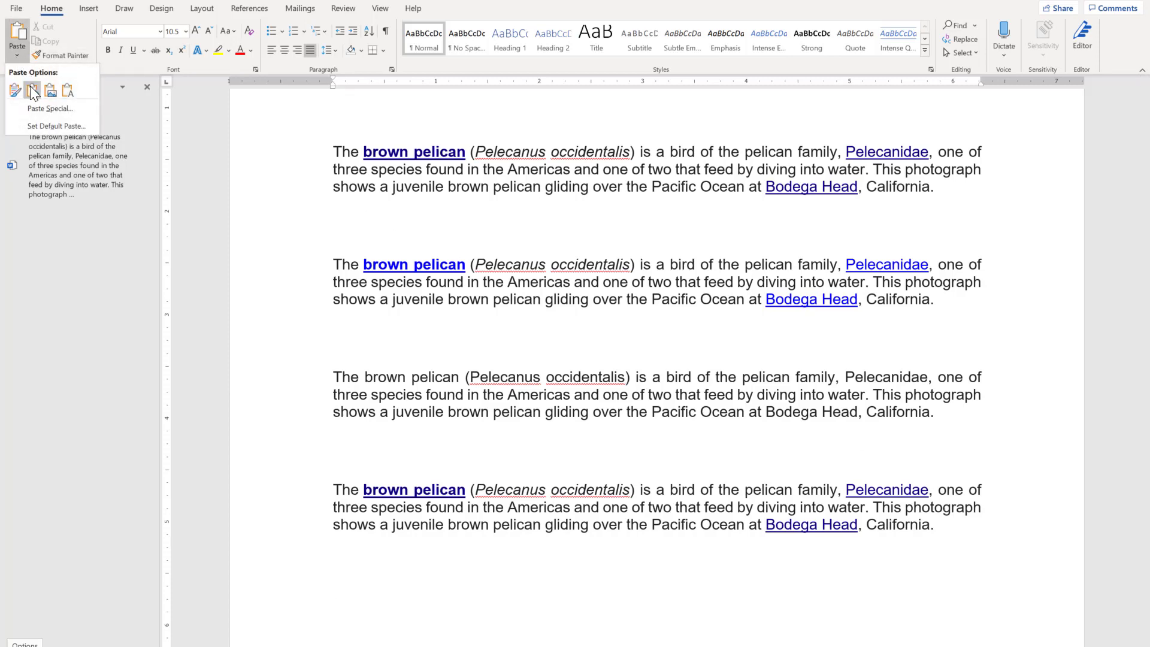
click(30, 85)
scroll(576, 282, down, 3)
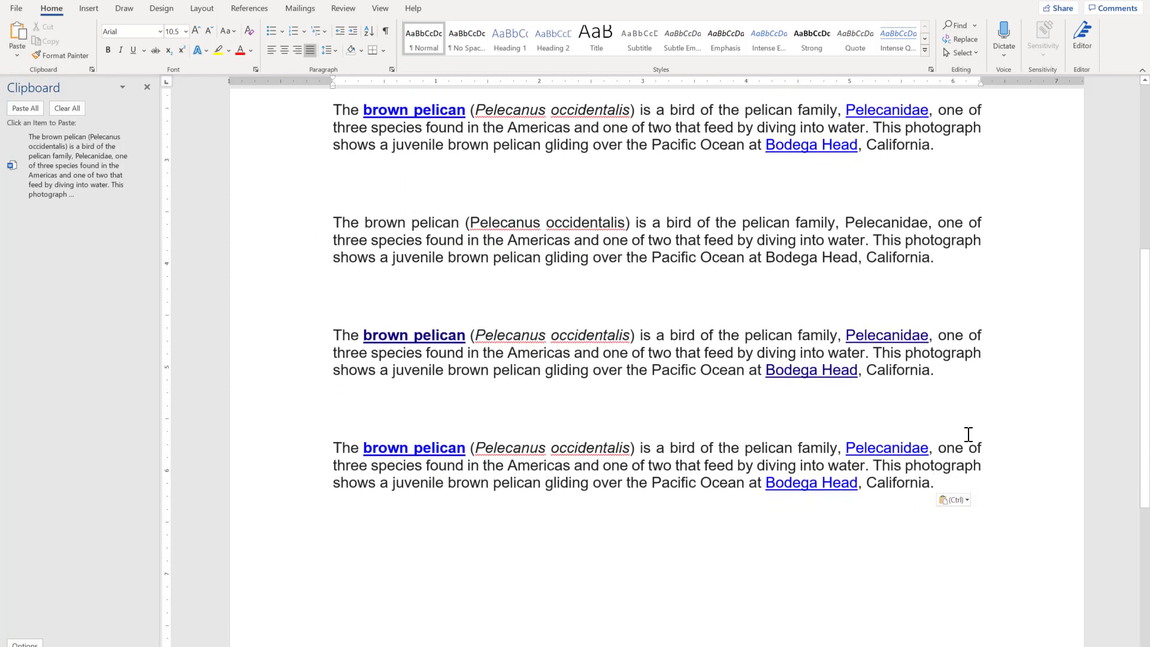
key(Return)
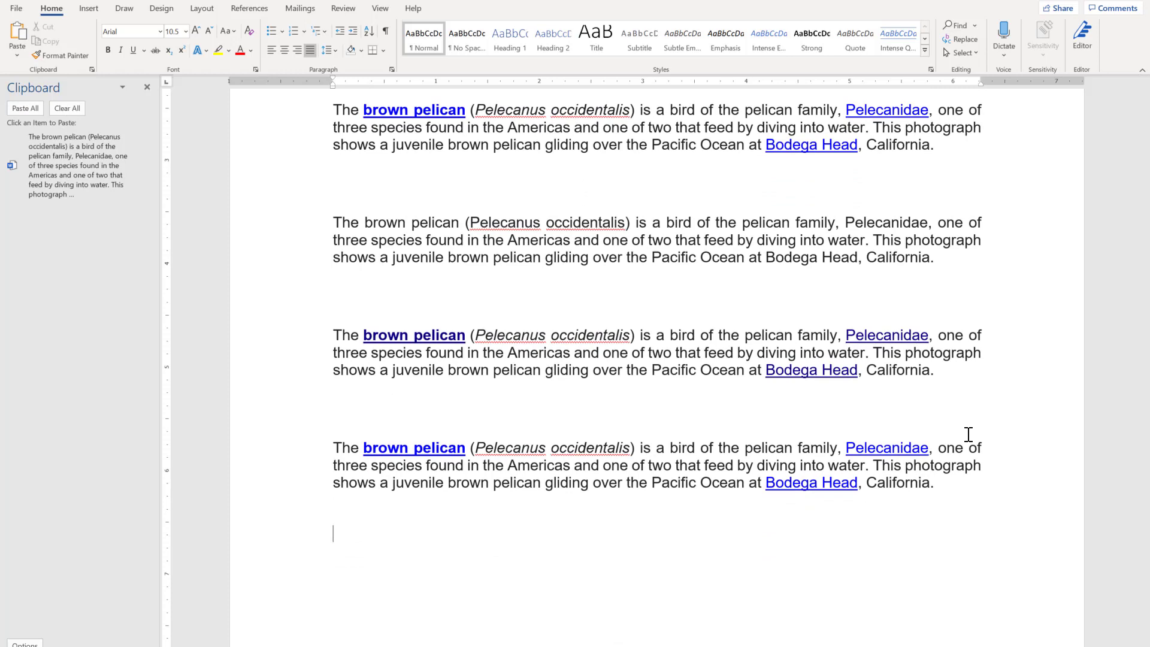
click(17, 60)
click(67, 90)
Move the insertion point to the empty line between paragraphs and bring up the paste choices.
scroll(617, 407, up, 1)
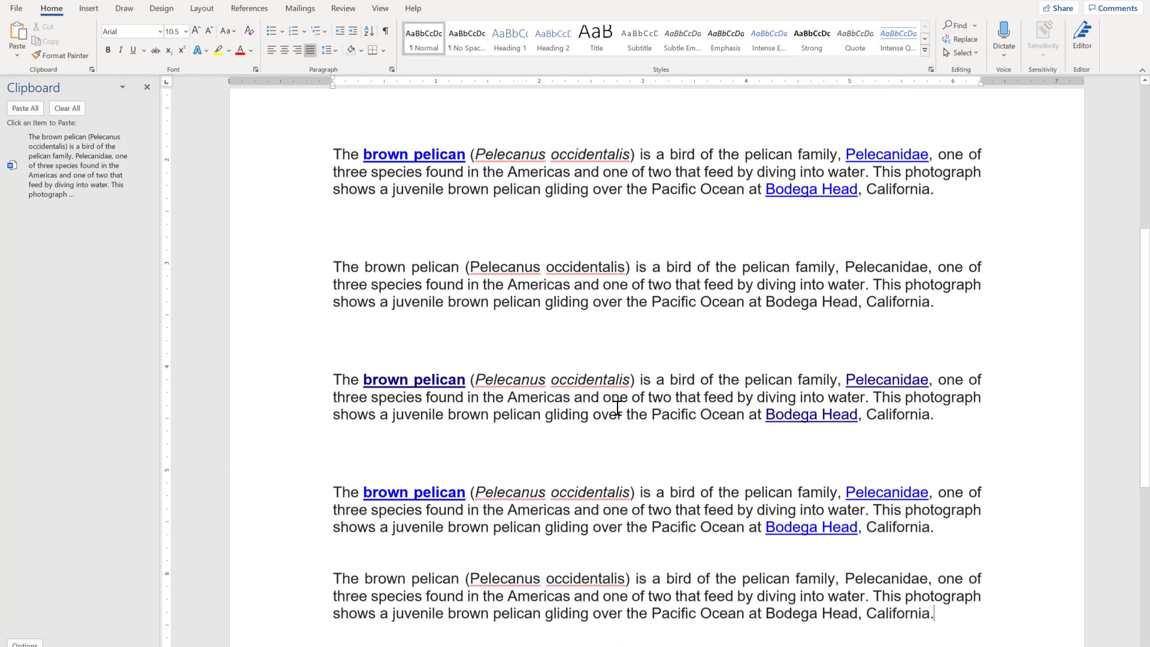
scroll(618, 405, down, 1)
ctrl+scroll(617, 405, down, 2)
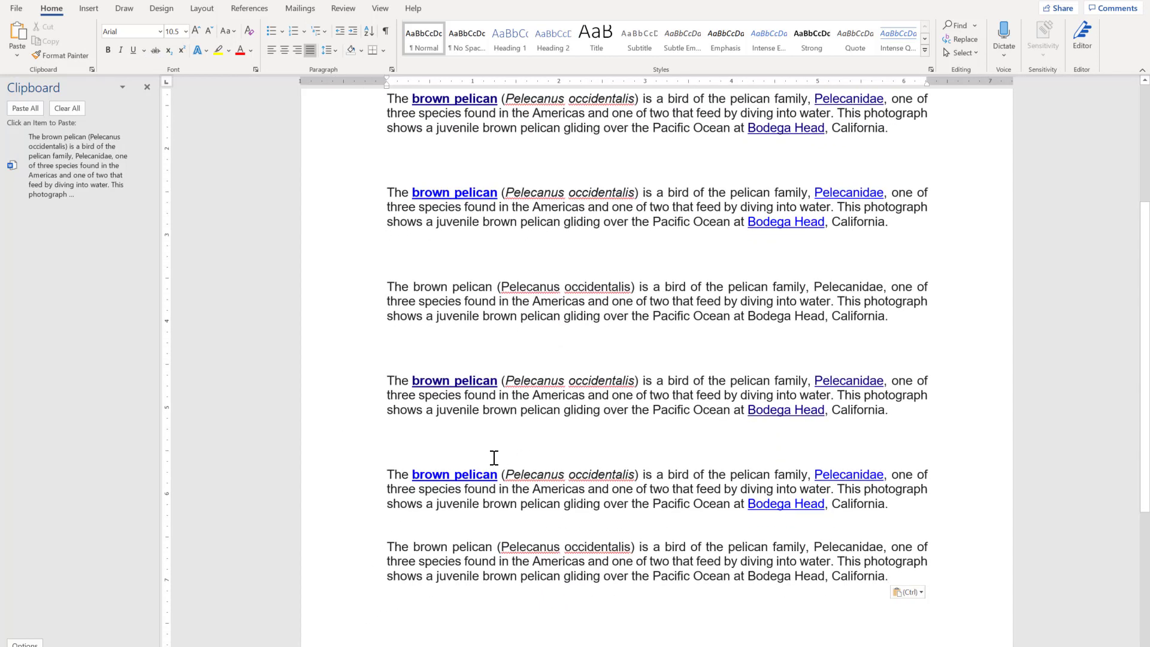
ctrl+scroll(494, 458, down, 1)
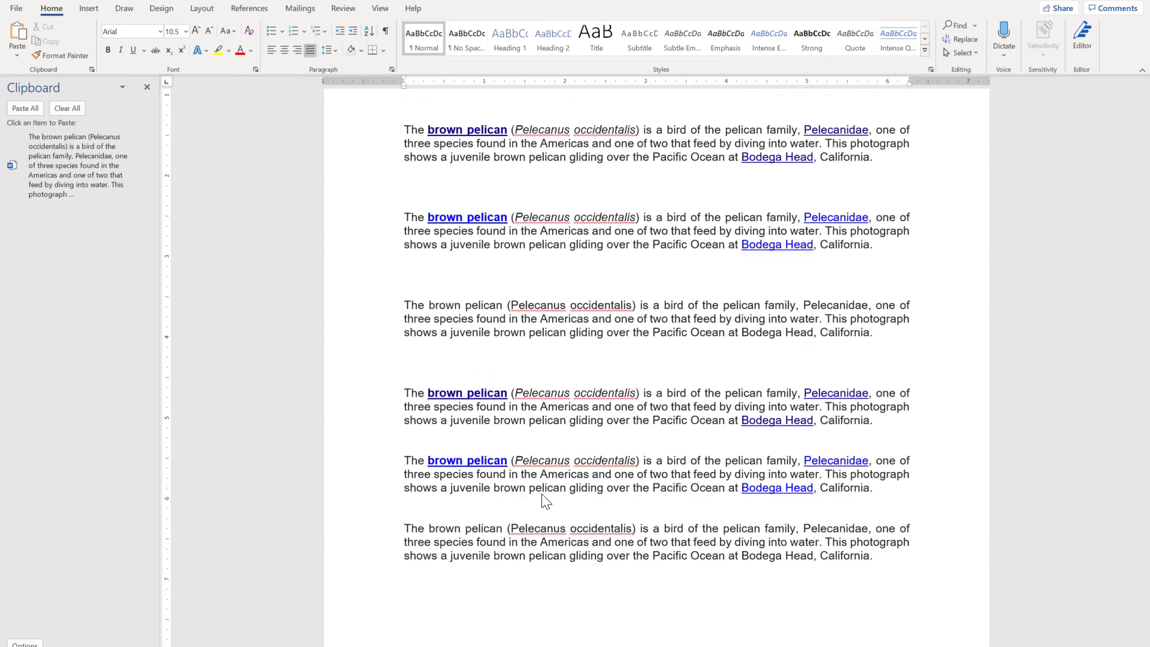
click(436, 378)
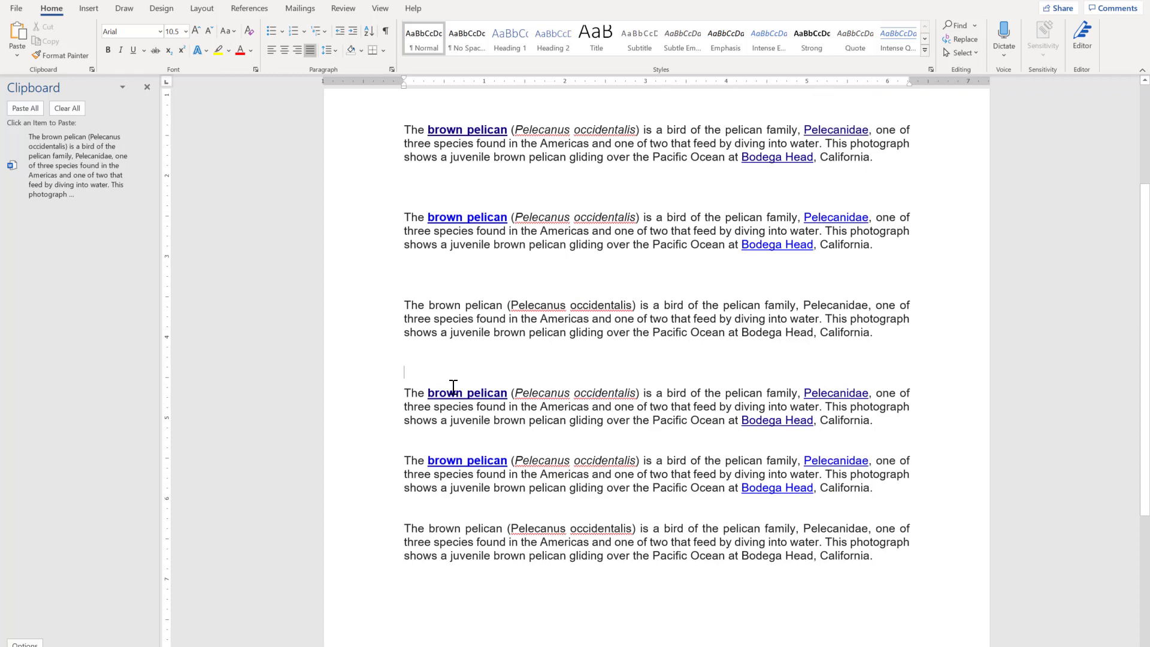
scroll(453, 387, up, 2)
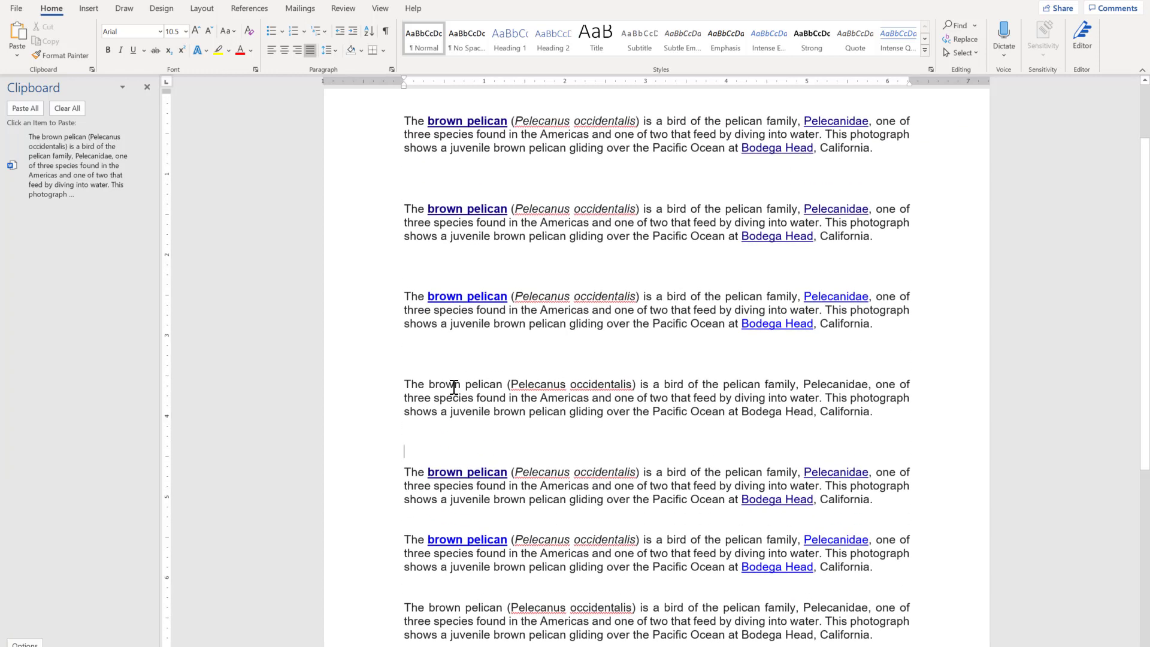
click(17, 56)
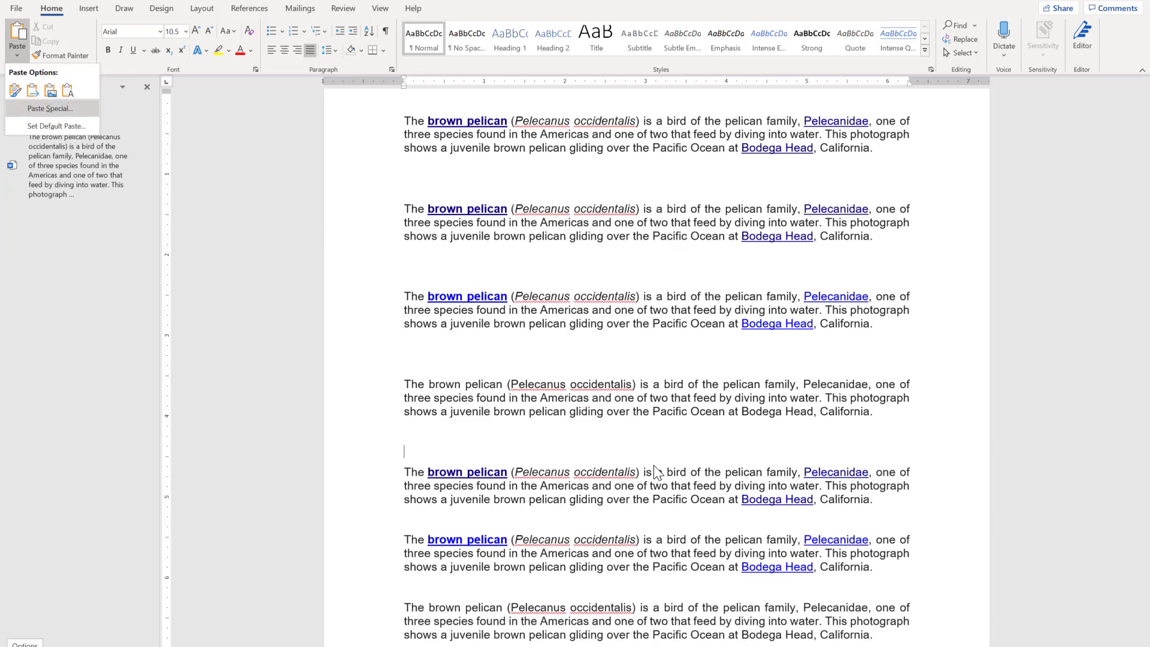
Dismiss the paste menu and delete the selected pasted pelican copies, keeping the original.
click(684, 455)
scroll(689, 459, down, 2)
drag(877, 558, 287, 105)
scroll(499, 240, up, 3)
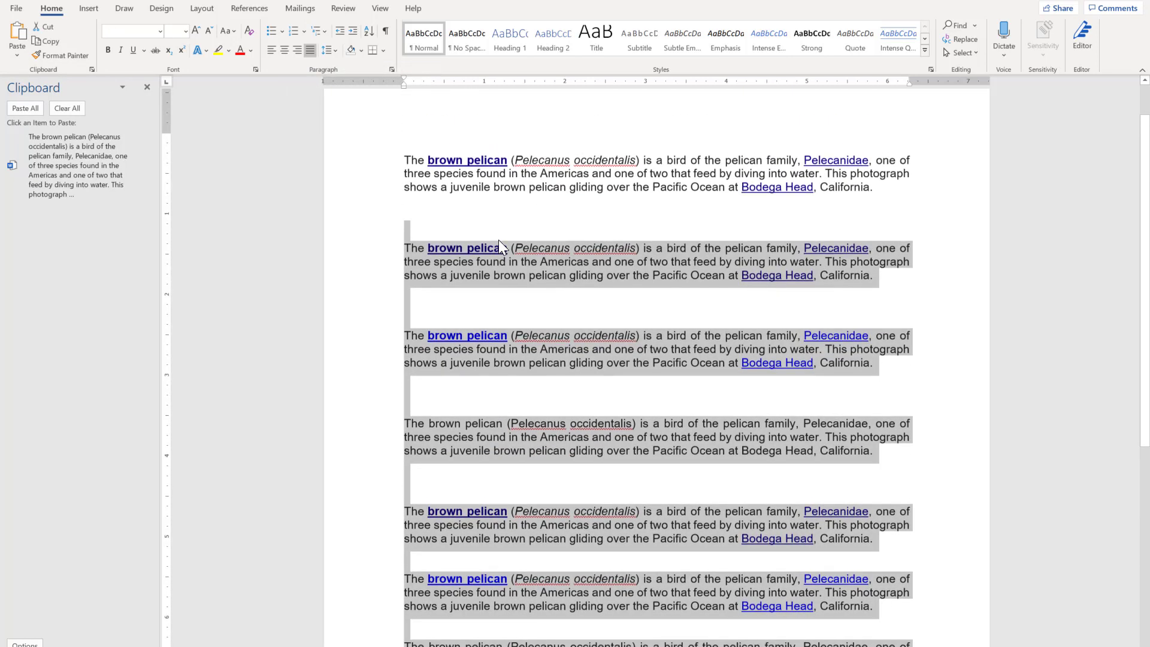
key(Delete)
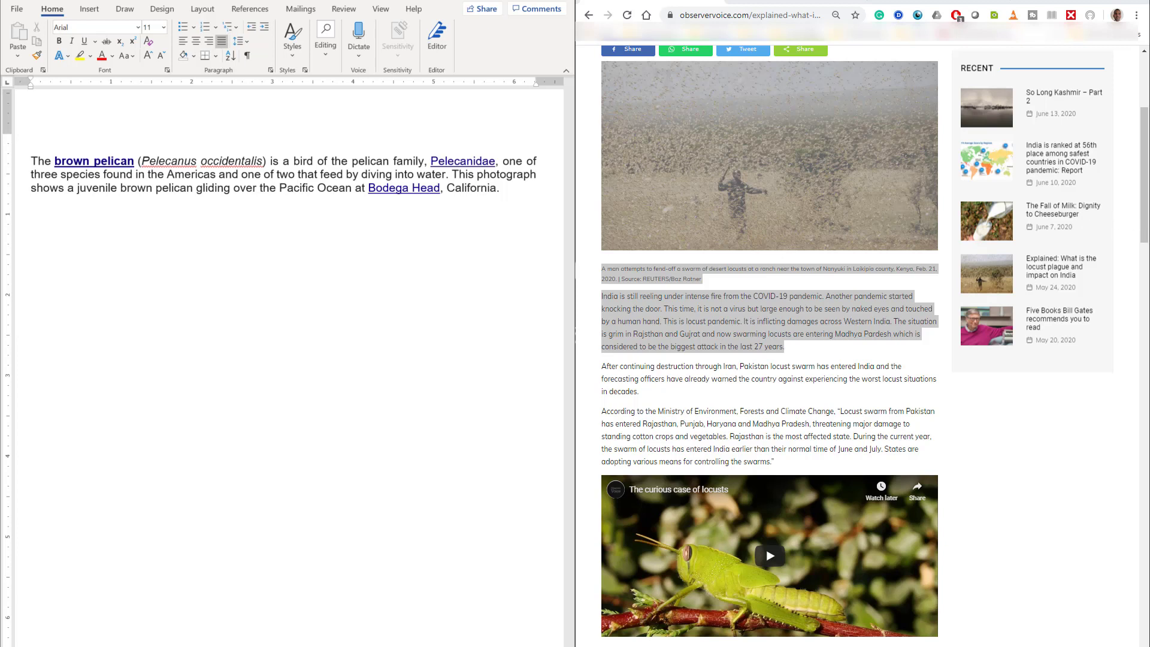
Keep 'Pasting from other programs' at Keep Source Formatting, and select the locust caption and first paragraph.
click(18, 57)
click(56, 127)
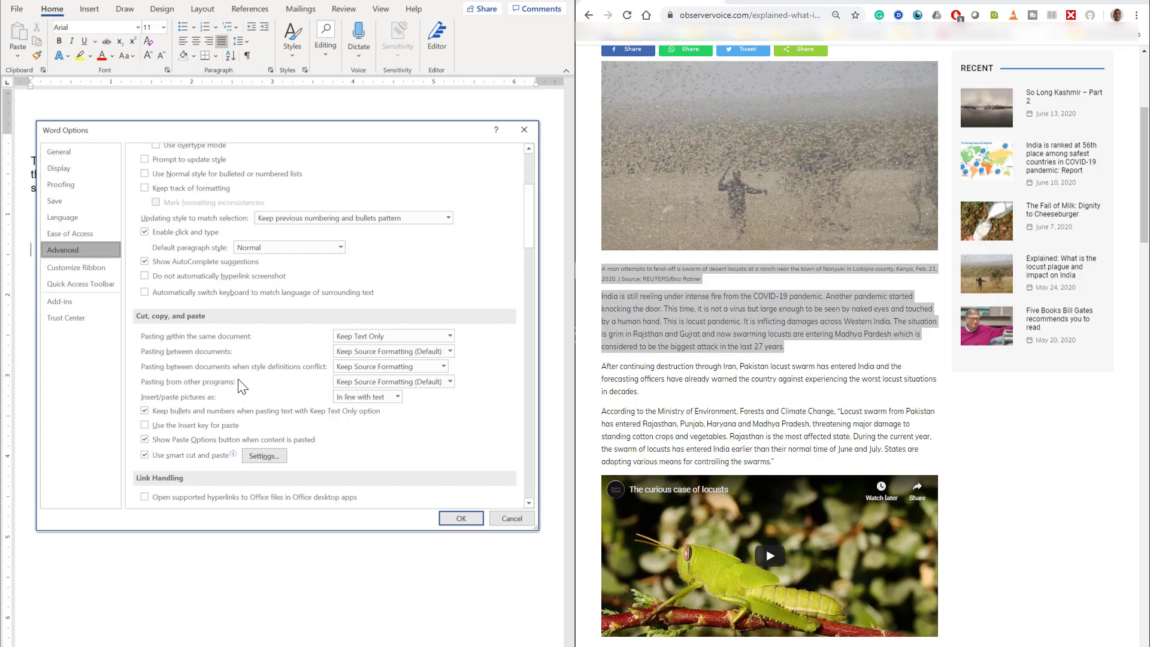
click(450, 383)
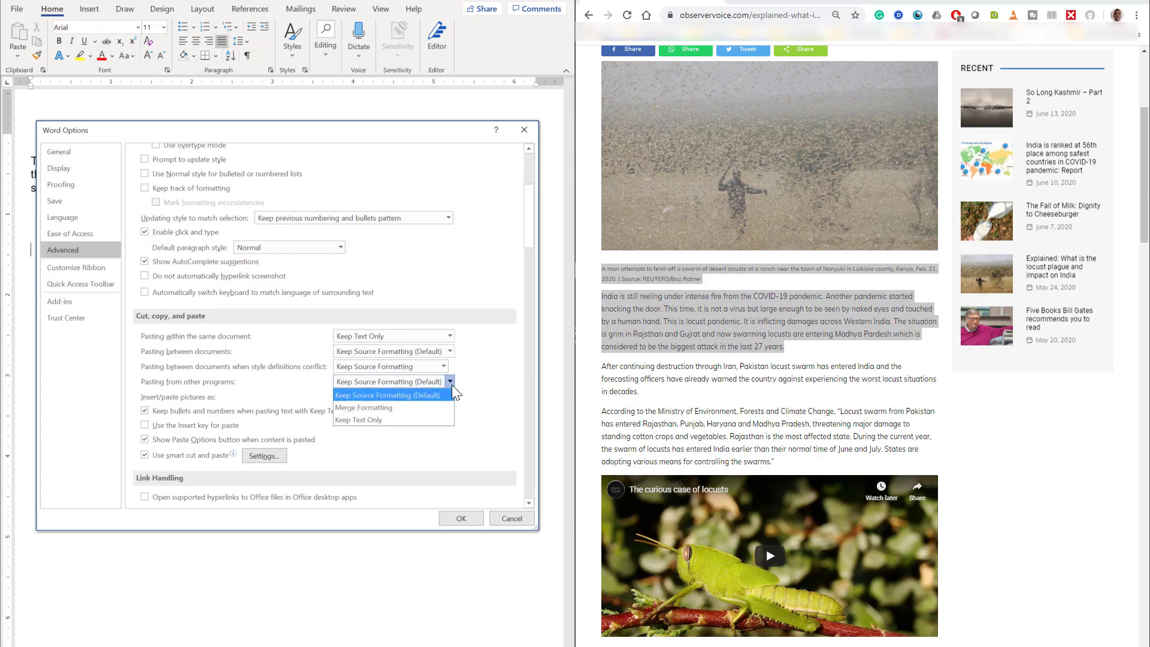
click(408, 400)
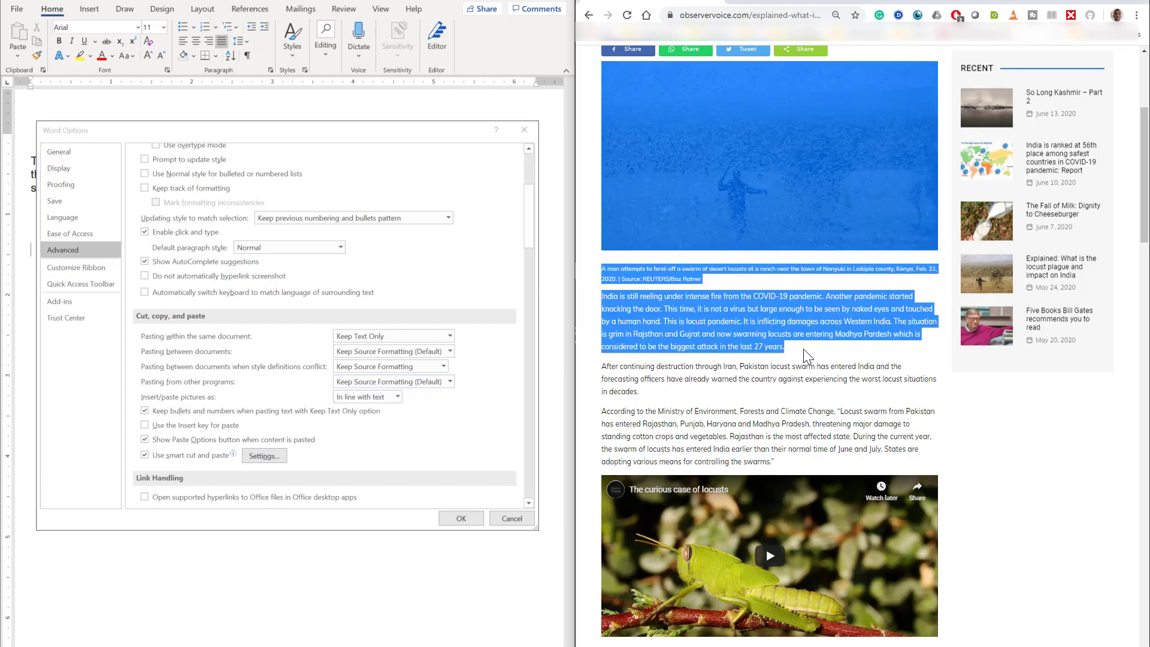
drag(803, 349, 624, 172)
key(ctrl+c)
Close Word Options and paste the locust photo, caption and paragraph, adding blank lines below.
click(466, 523)
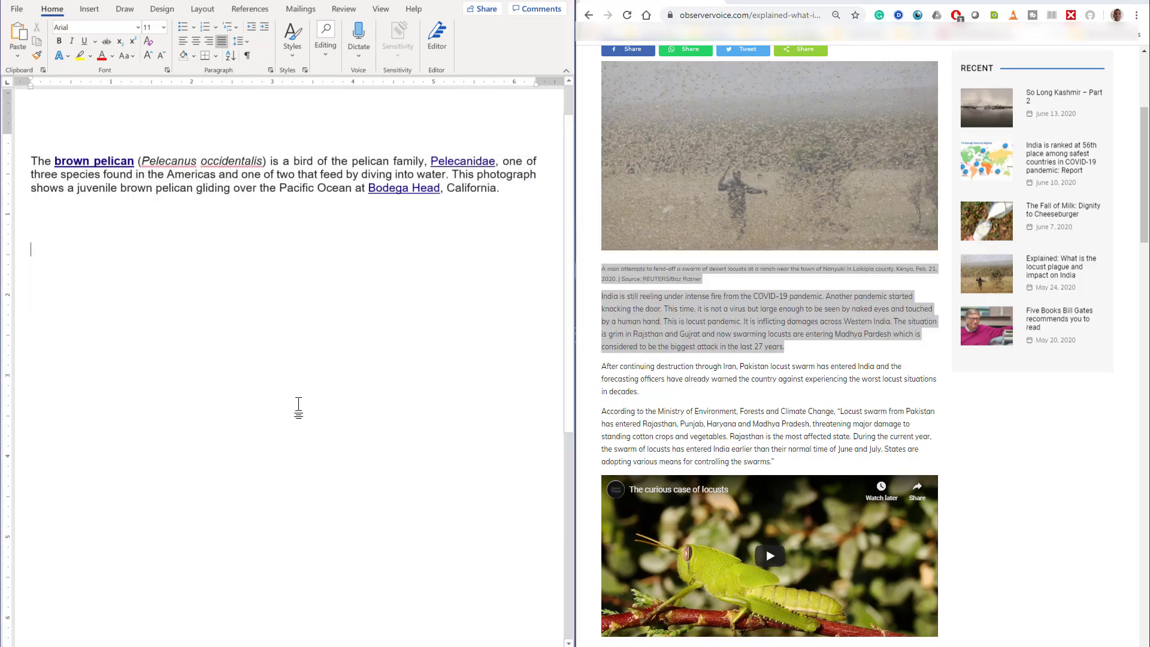
key(ctrl+v)
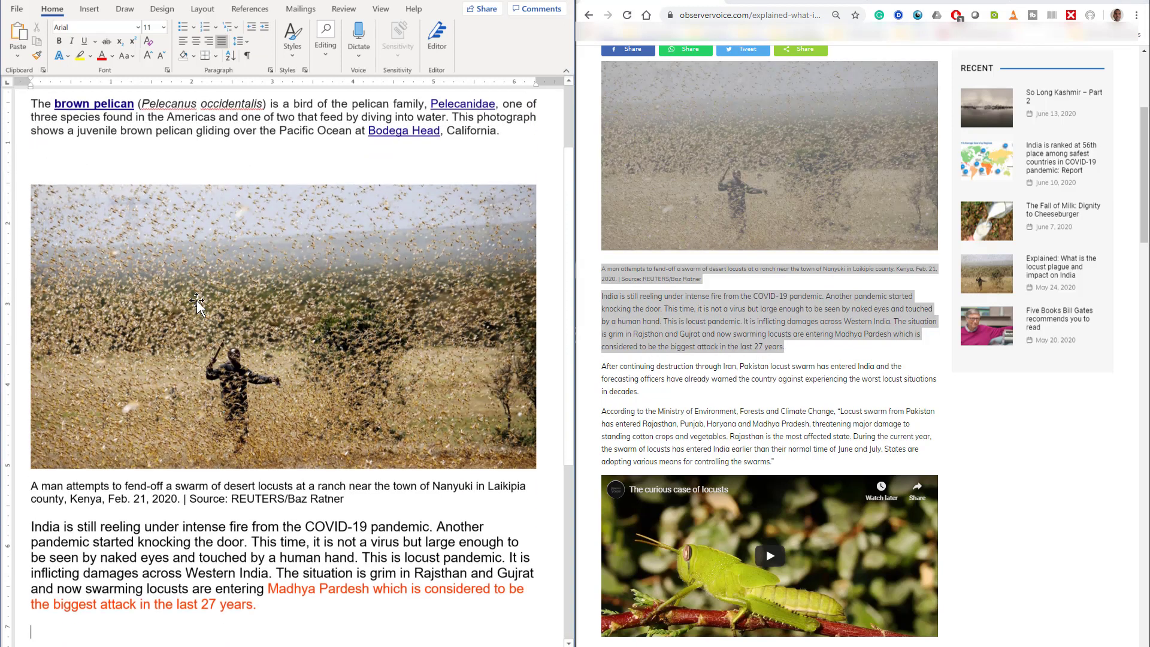
scroll(420, 345, down, 1)
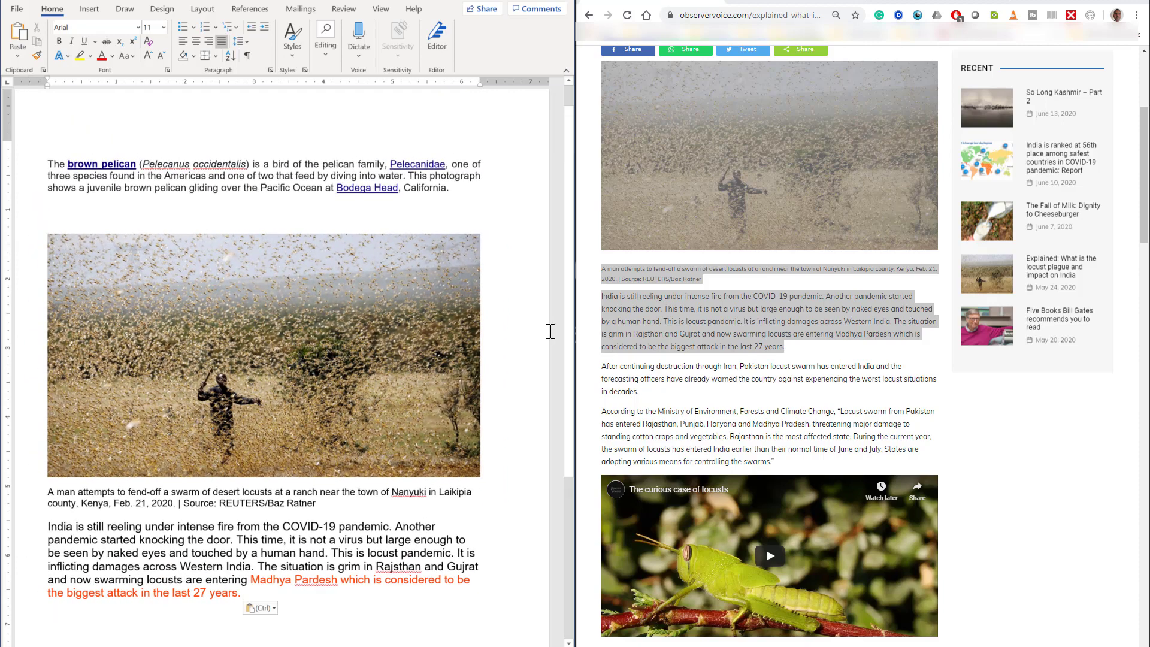
scroll(275, 497, down, 2)
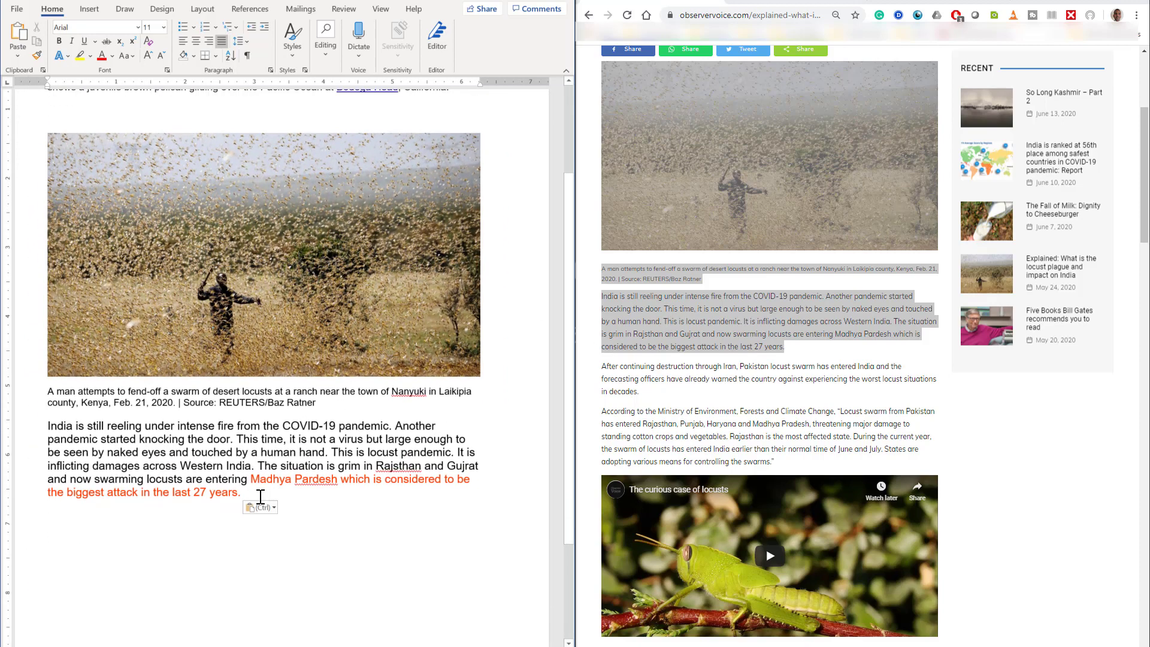
key(Return)
key(Return)
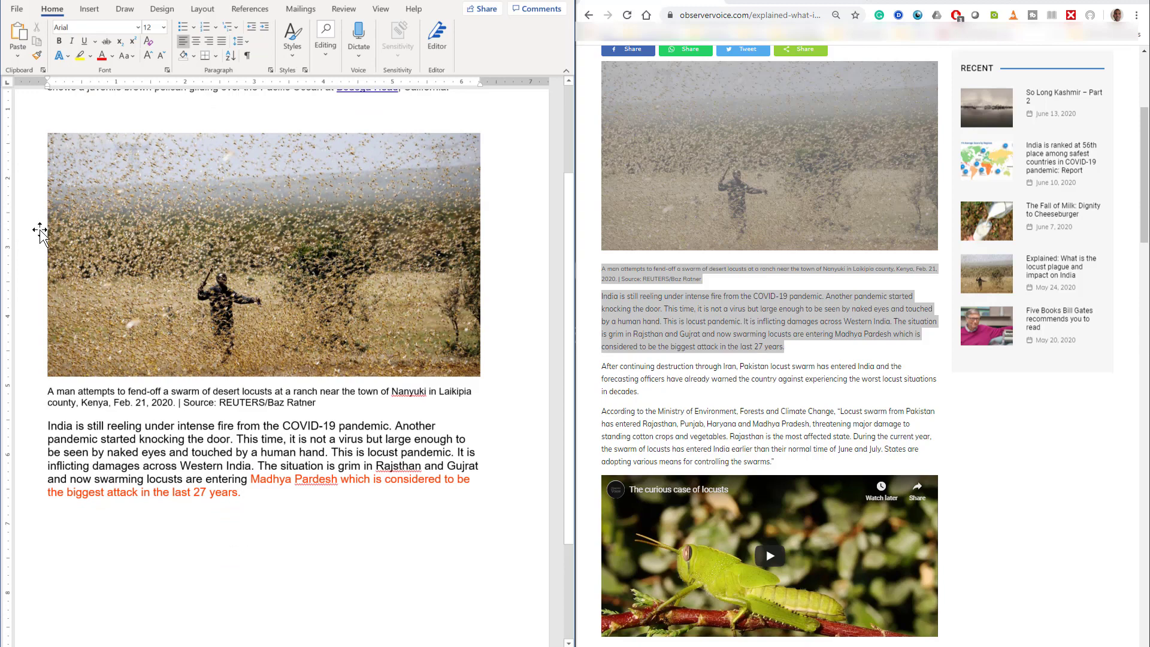
Set 'Pasting from other programs' to Merge Formatting and paste the locust excerpt again.
click(18, 56)
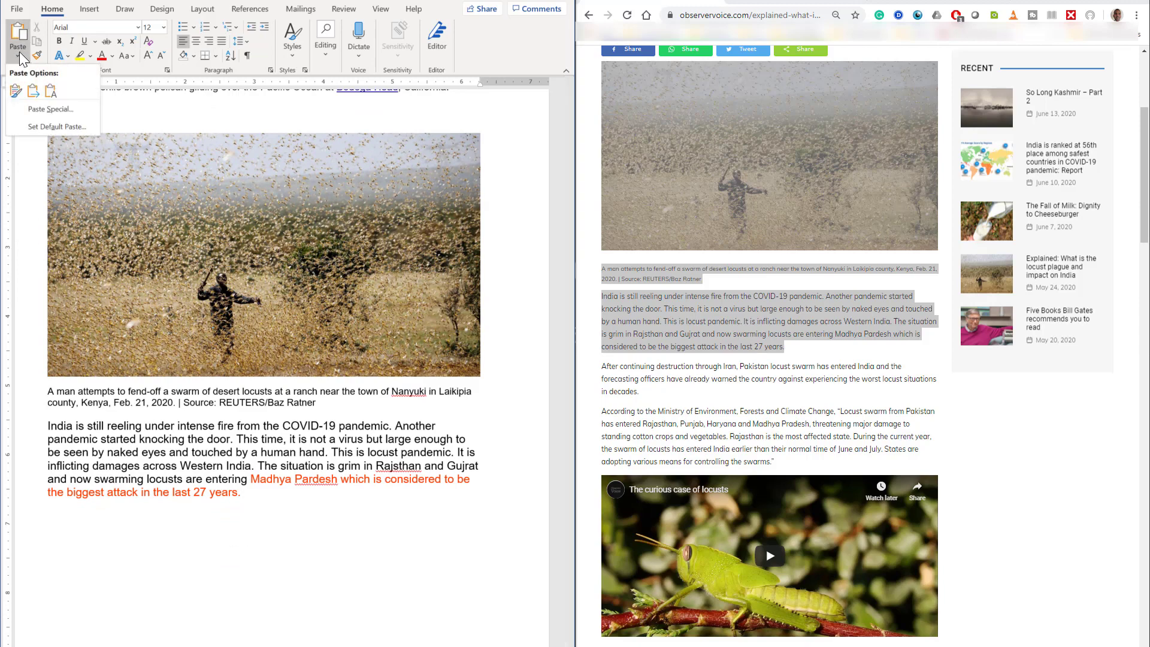
click(56, 127)
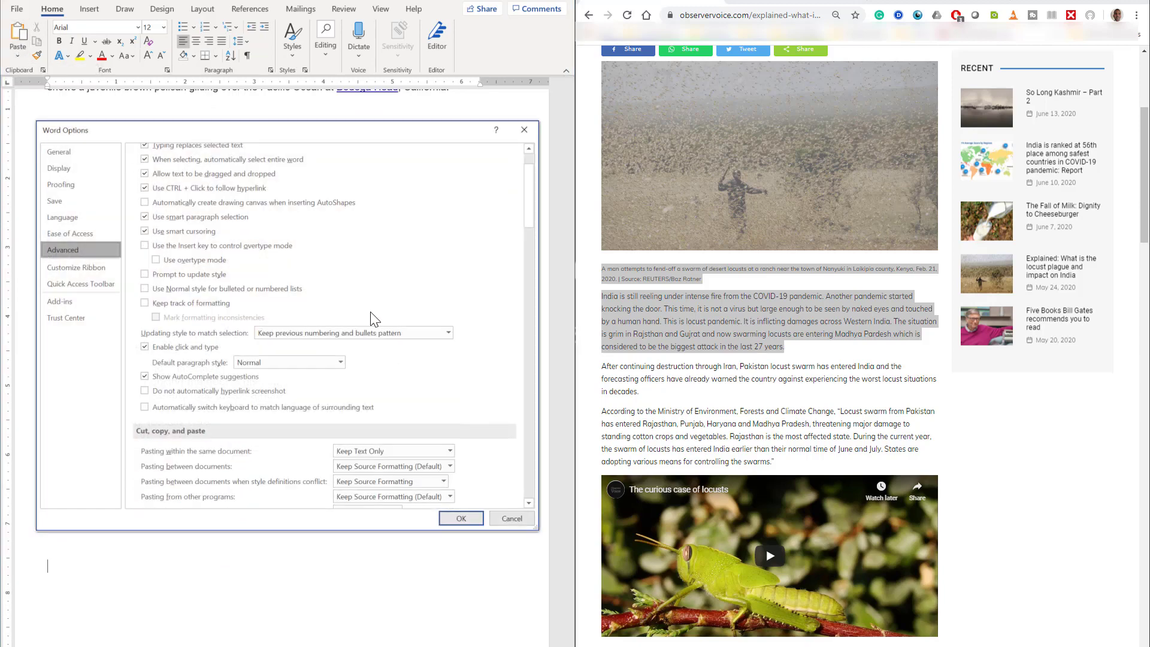
click(442, 381)
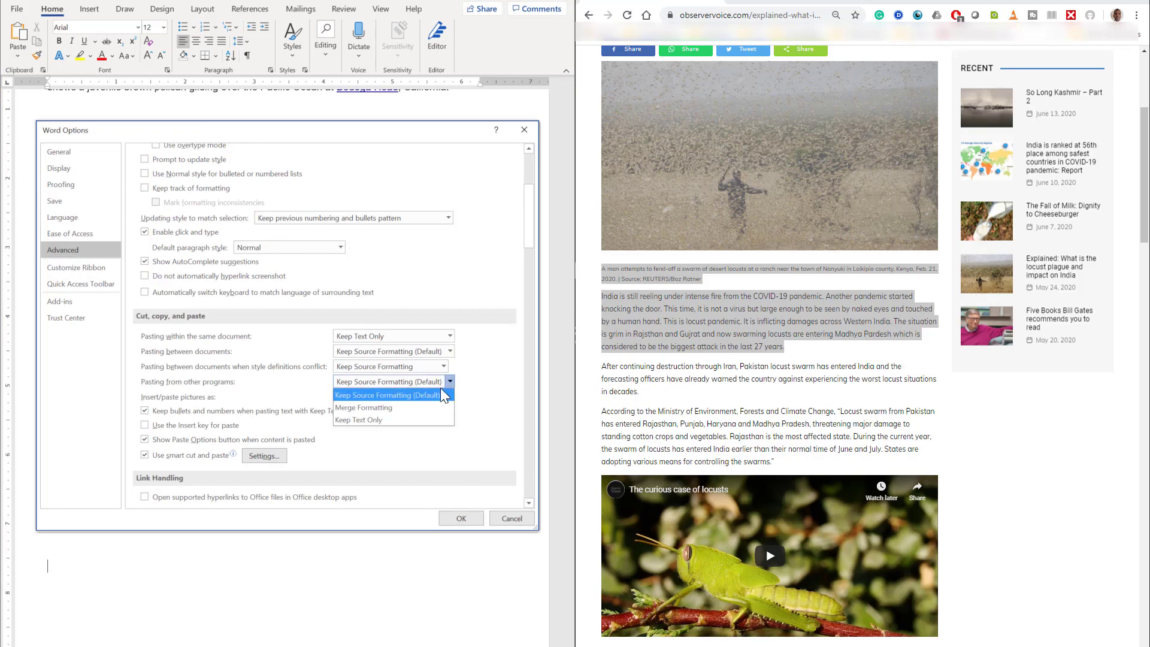
click(400, 405)
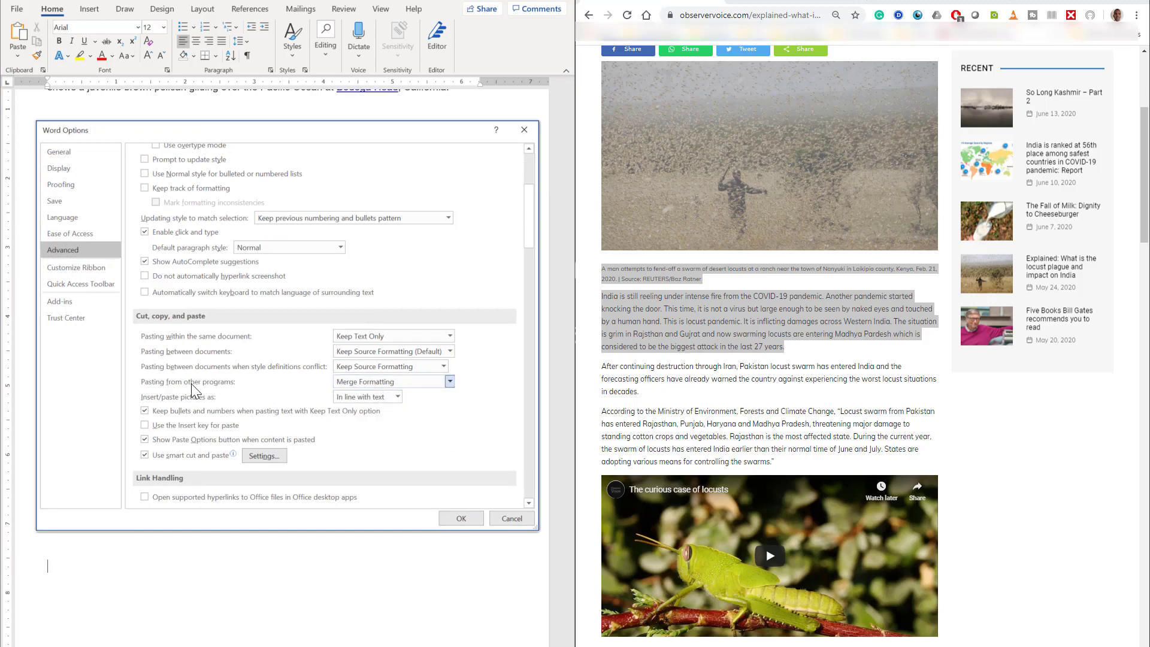
click(461, 519)
key(ctrl+v)
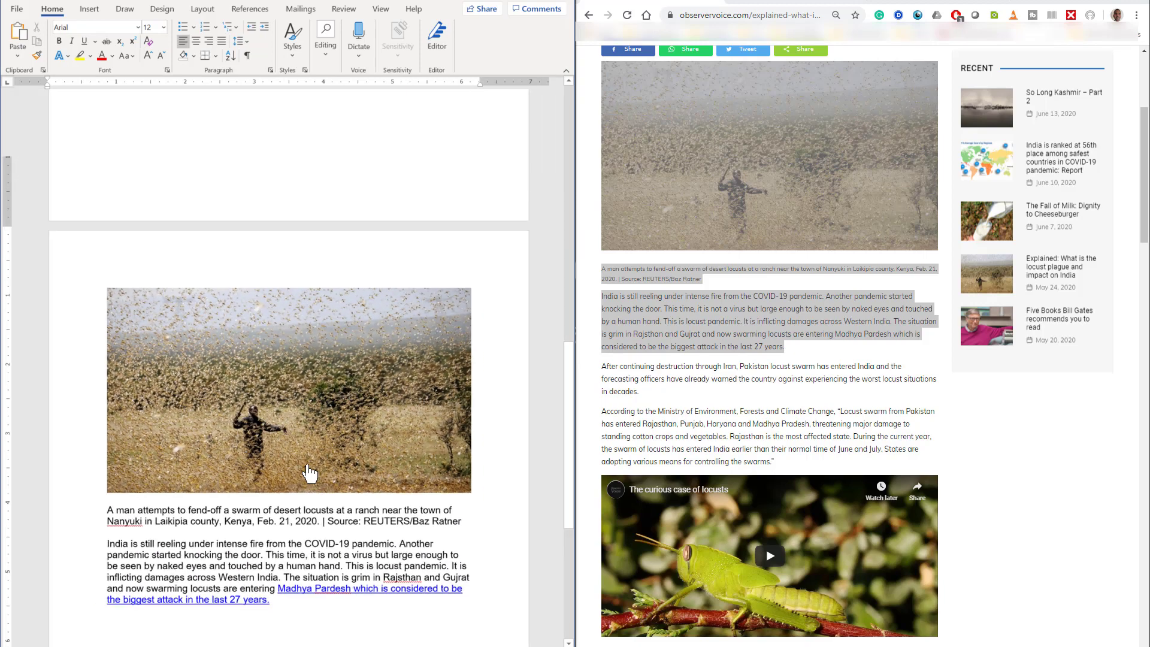
scroll(296, 479, down, 5)
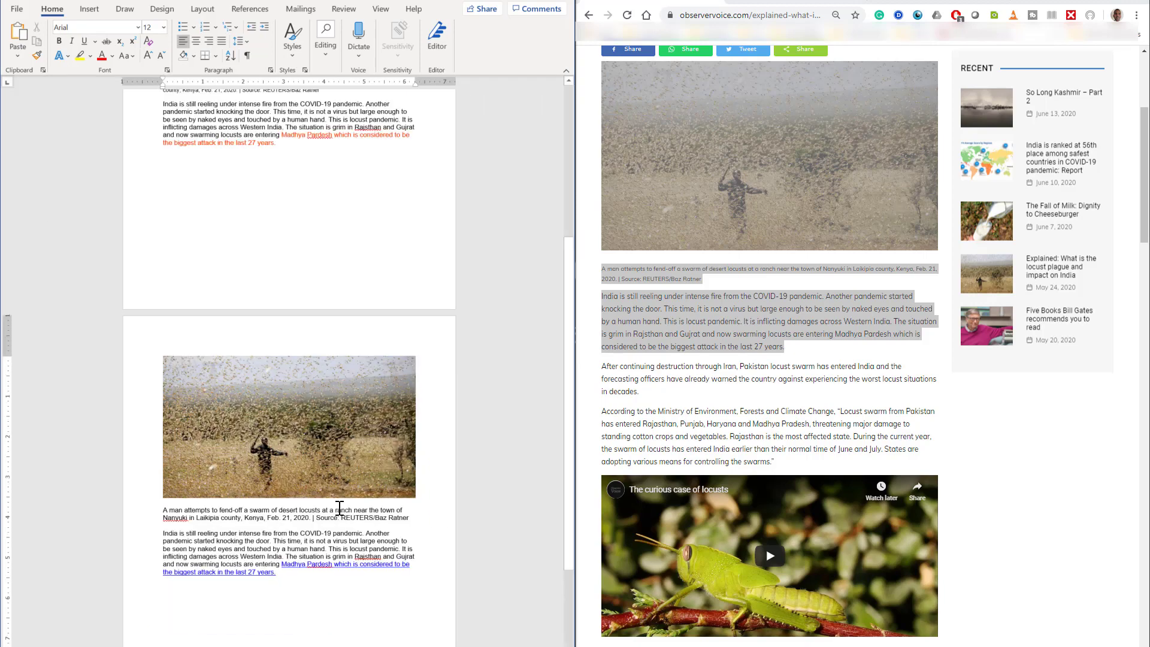
Switch the other-programs paste default to Keep Text Only and paste the locust excerpt below as plain text.
click(18, 54)
click(56, 122)
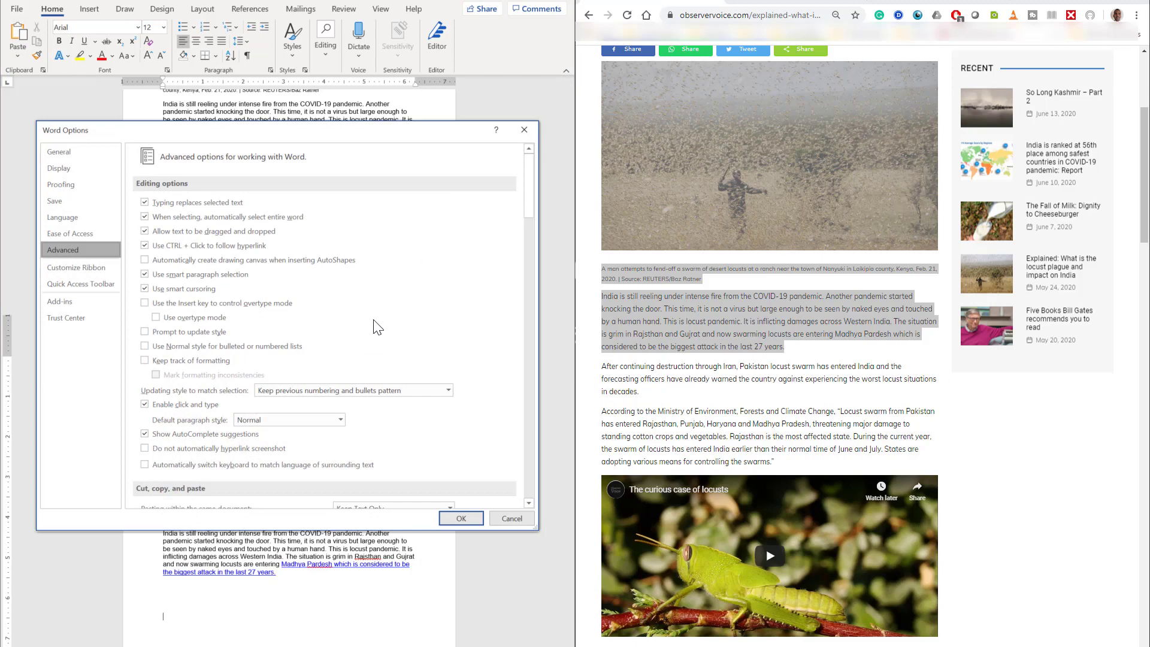
click(393, 381)
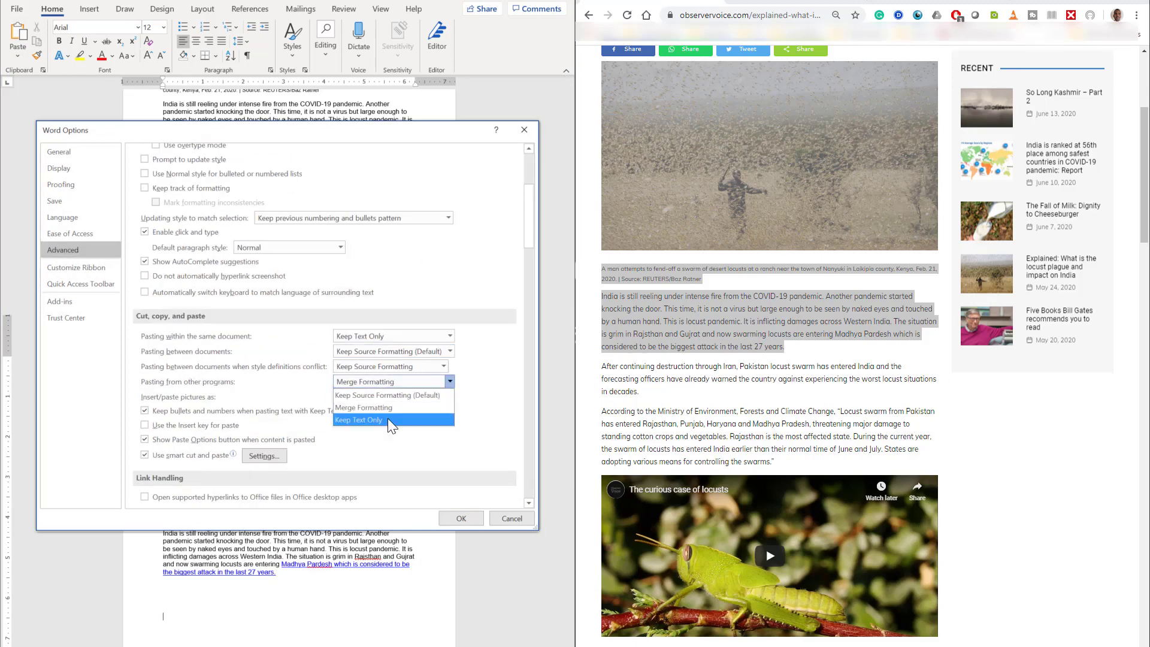
click(387, 418)
click(463, 519)
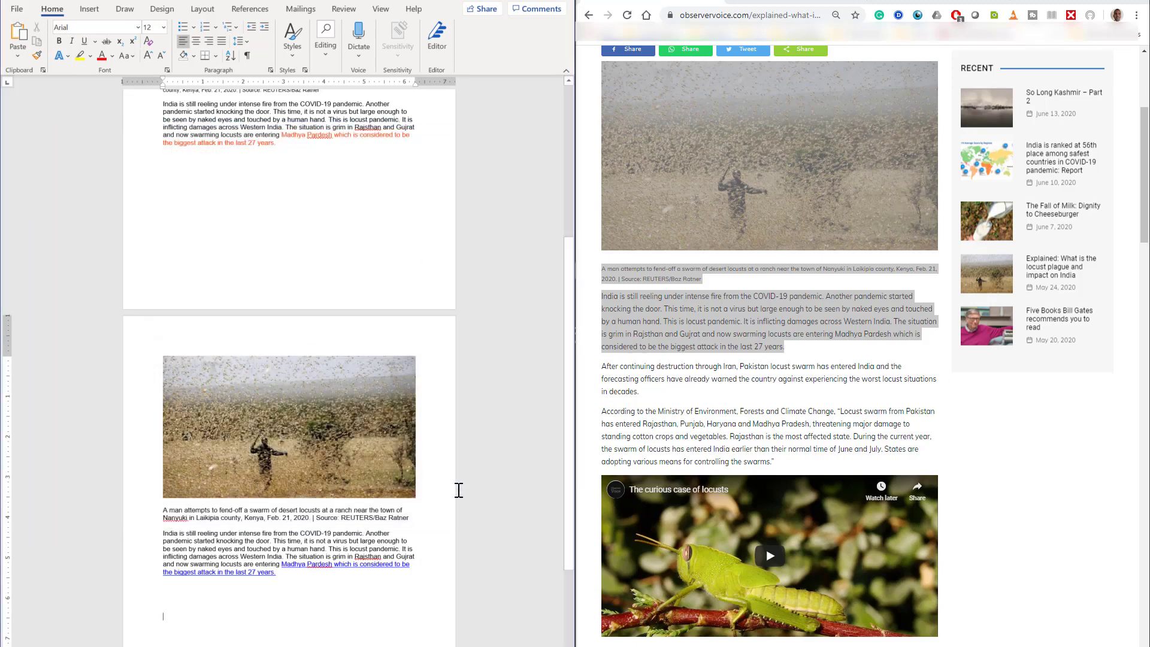
scroll(197, 569, down, 2)
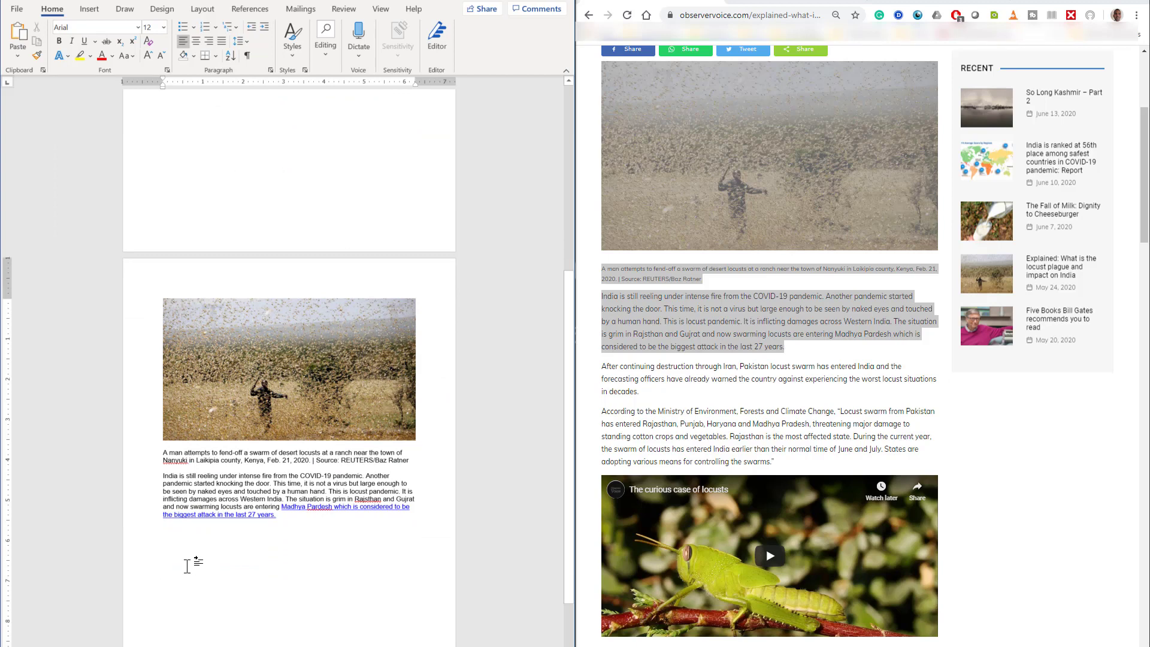
double_click(187, 566)
text(Explained: What is the locust plague and impact on India A man attempts to fend-off a swarm of desert locusts at a ranch near the town of Nanyuki in Laikipia county, Kenya, Feb. 21, 2020. | Source: REUTERS/Baz Ratner  India is still reeling under intense fire from the COVID-19 pandemic. Another pandemic started knocking the door. This time, it is not a virus but large enough to be seen by naked eyes and touched by a human hand. This is locust pandemic. It is inflicting damages across Western India. The situation is grim in Rajsthan and Gujrat and now swarming locusts are entering Madhya Pardesh which is considered to be the biggest attack in the last 27 years.)
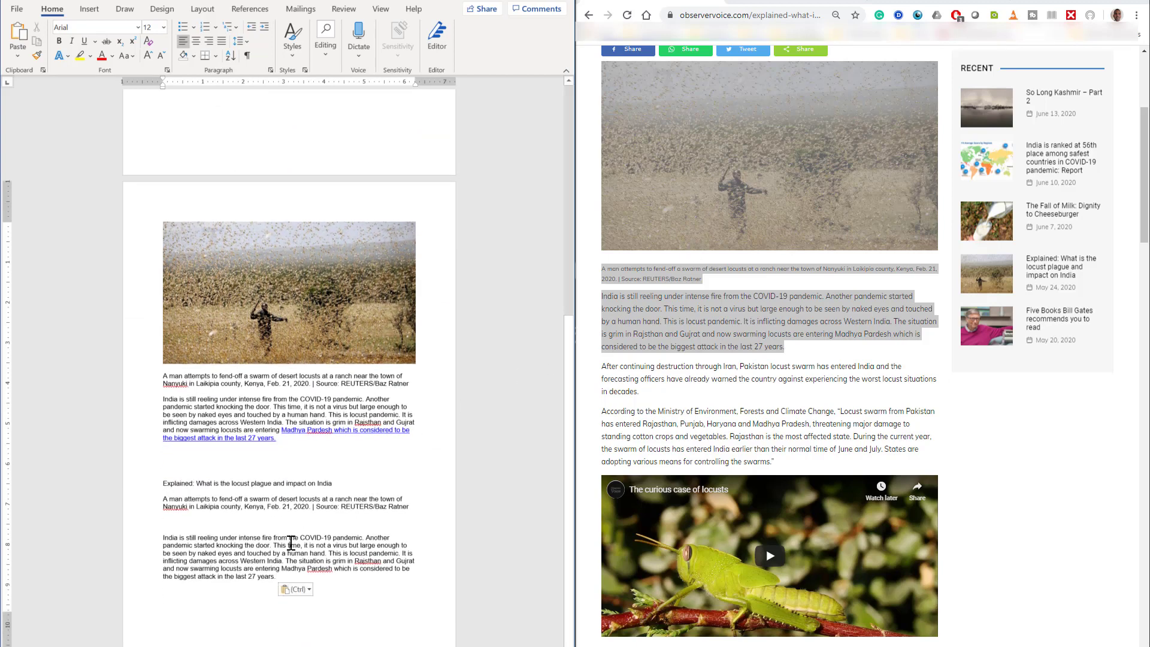
click(213, 530)
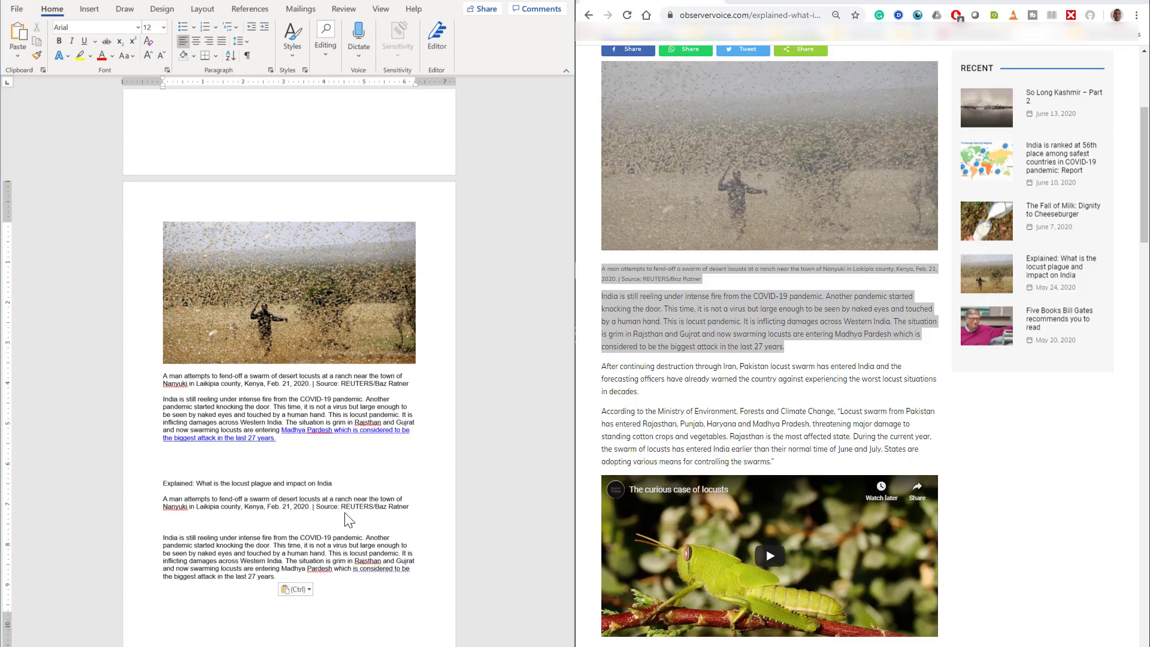
click(18, 55)
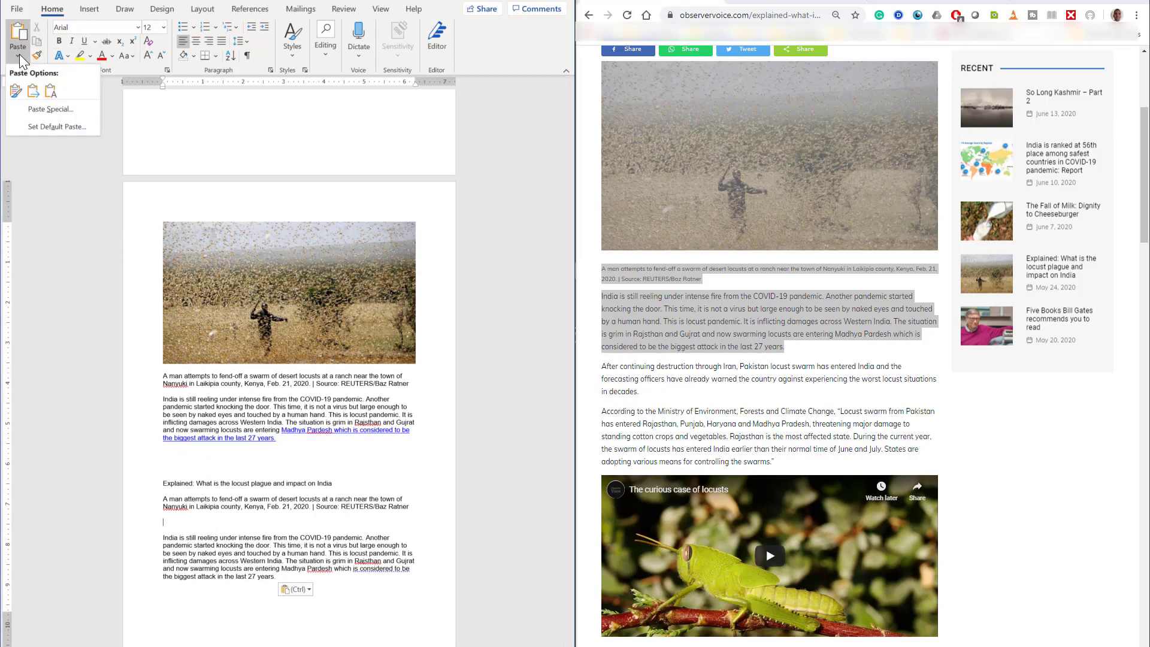
click(55, 126)
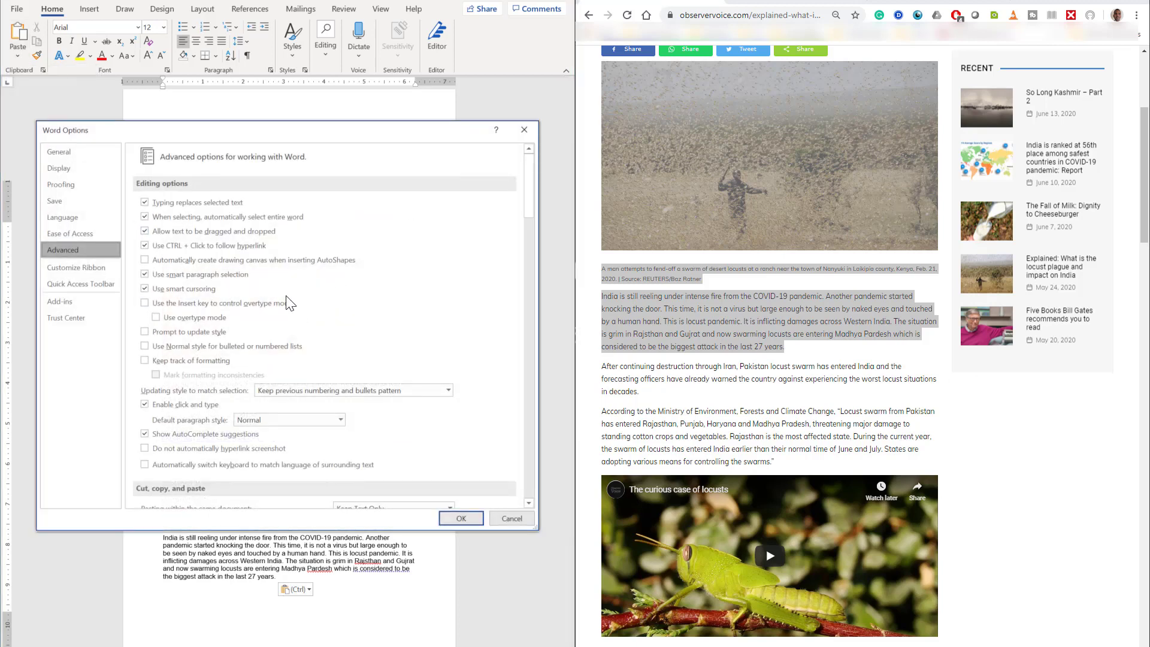
scroll(287, 303, down, 5)
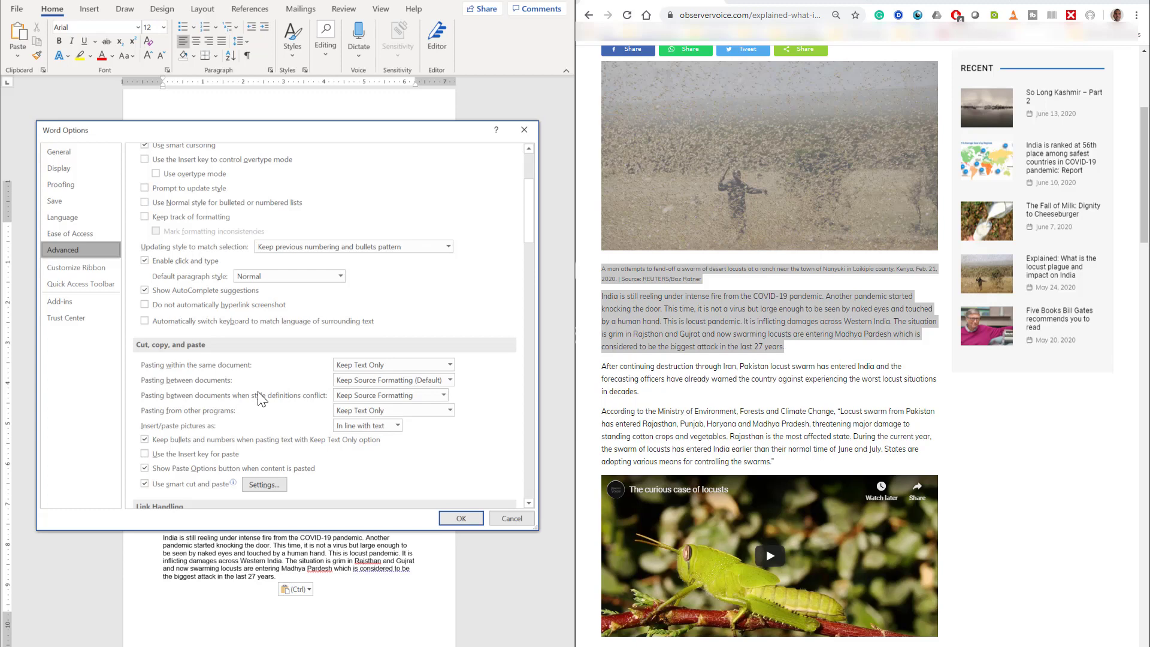
click(388, 395)
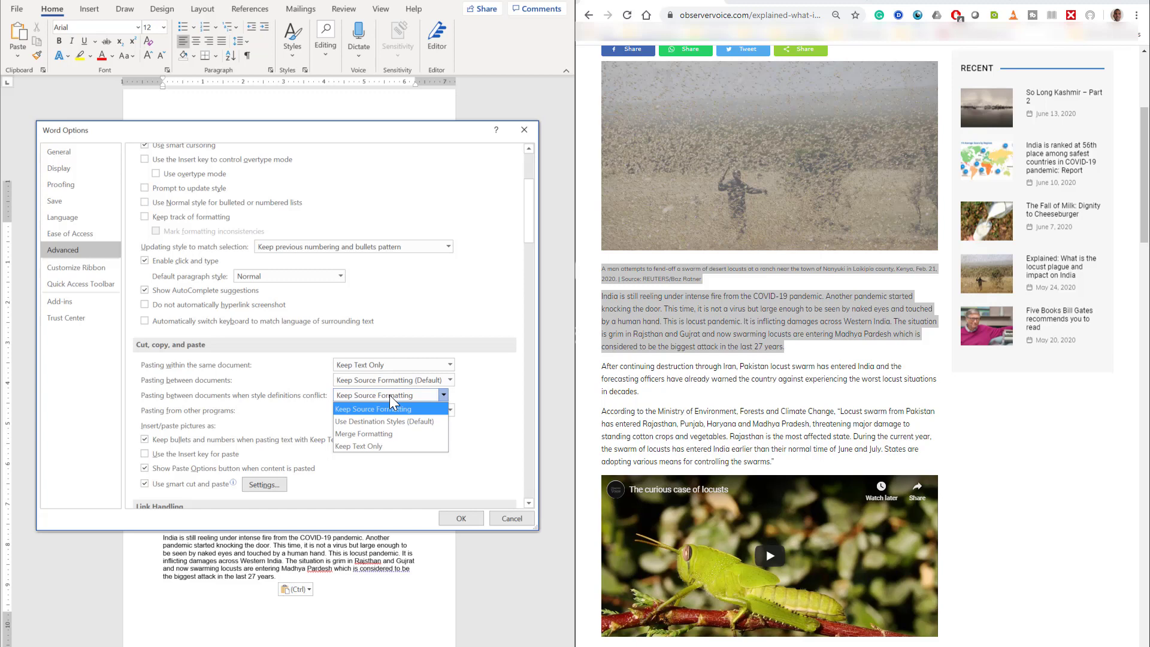
click(522, 131)
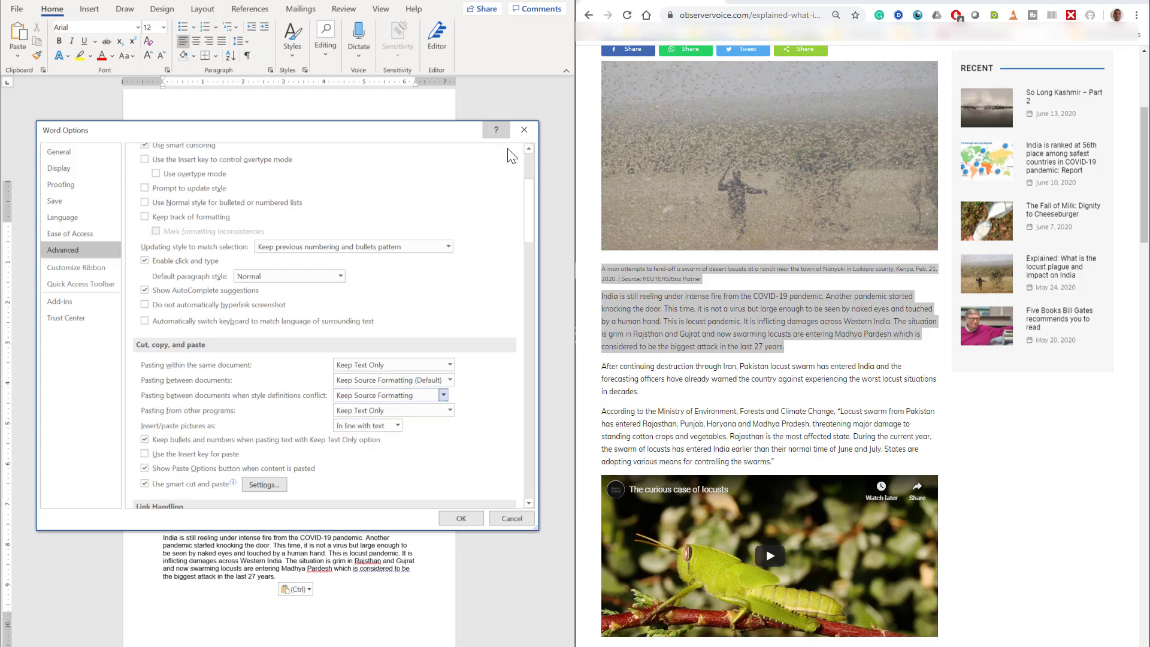
click(467, 523)
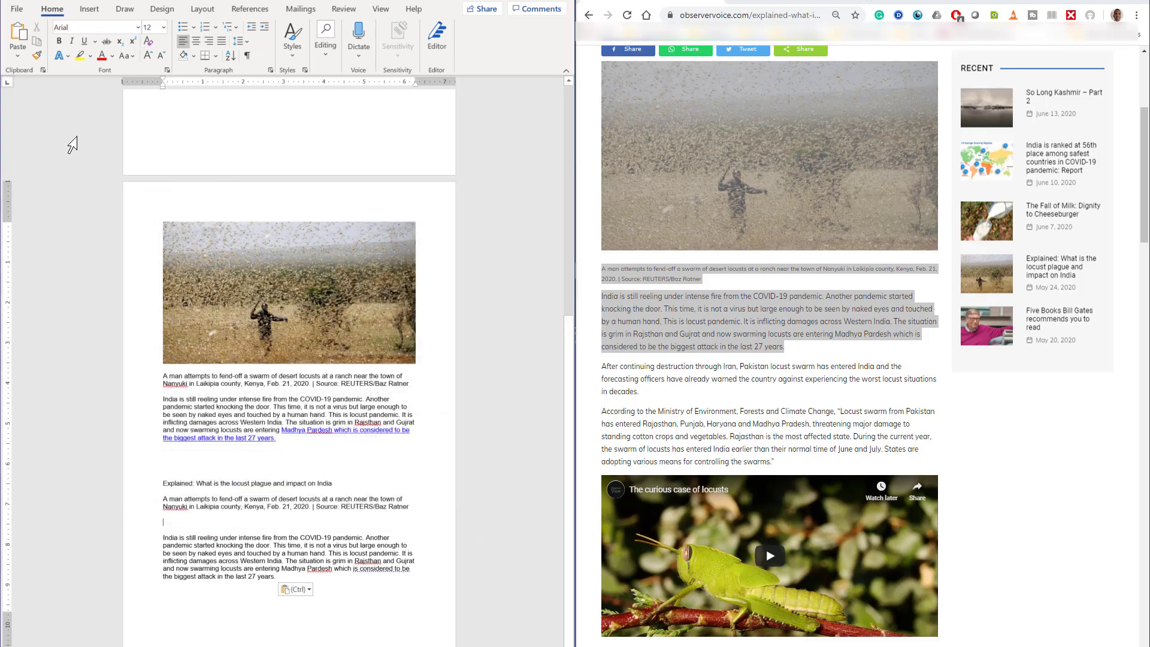
click(18, 54)
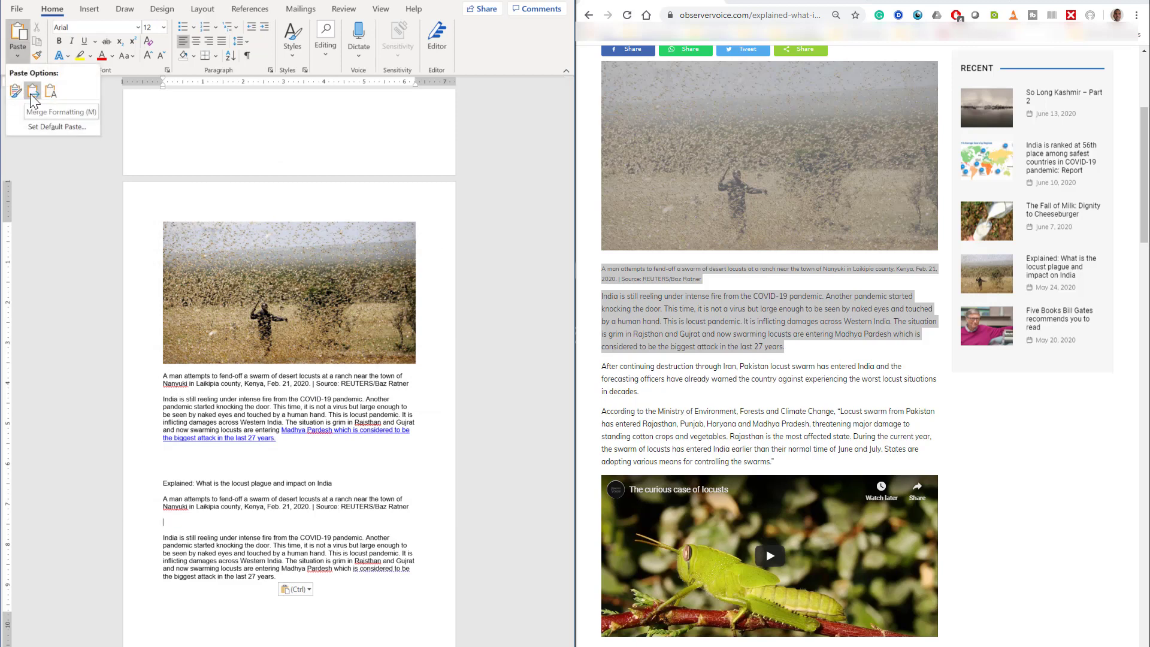
click(322, 472)
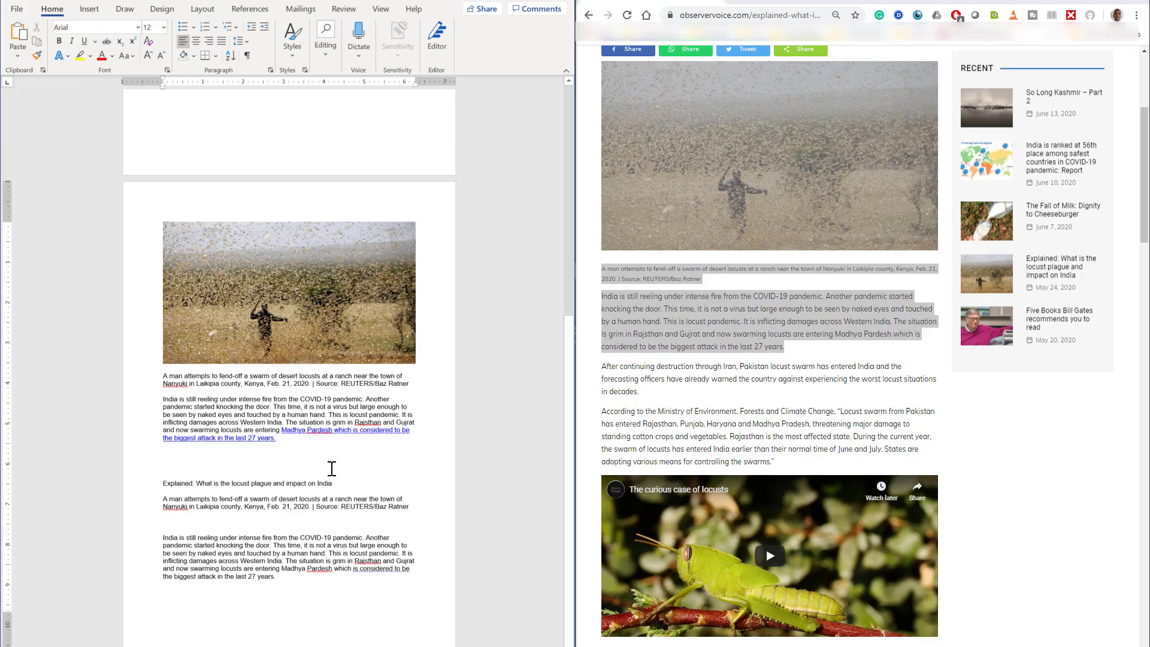